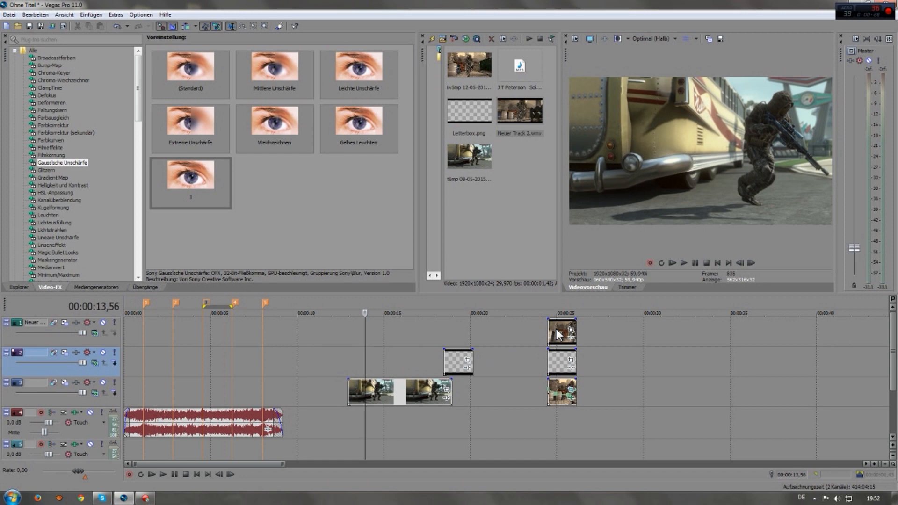
Step: Move the running soldier clip from the third track up to the second, starting at about 9.5 seconds
drag(386, 389, 327, 363)
click(294, 364)
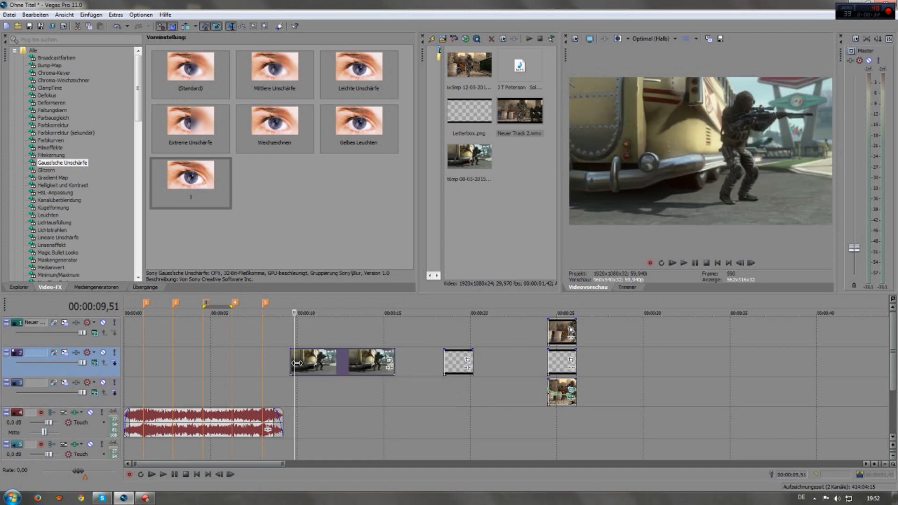
scroll(305, 362, up, 2)
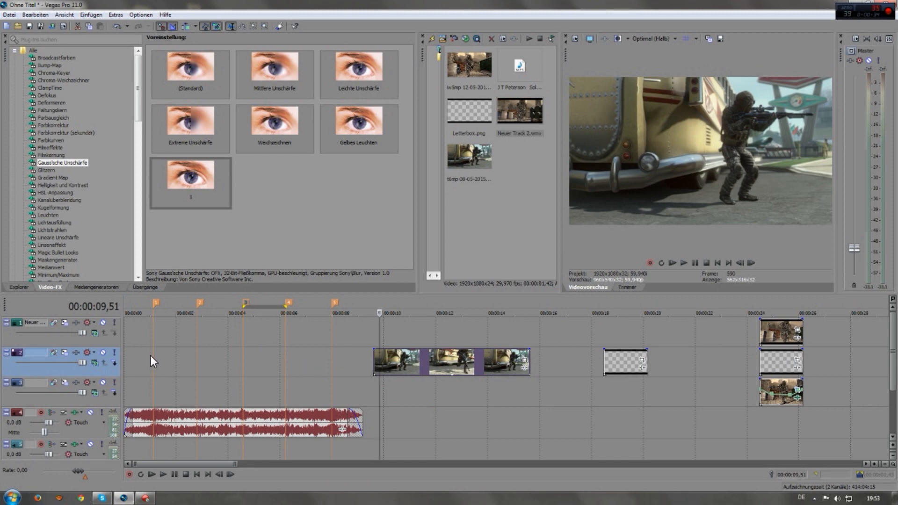
Step: Play the music from near its start and scrub to the third marker to check the beat markers
click(138, 356)
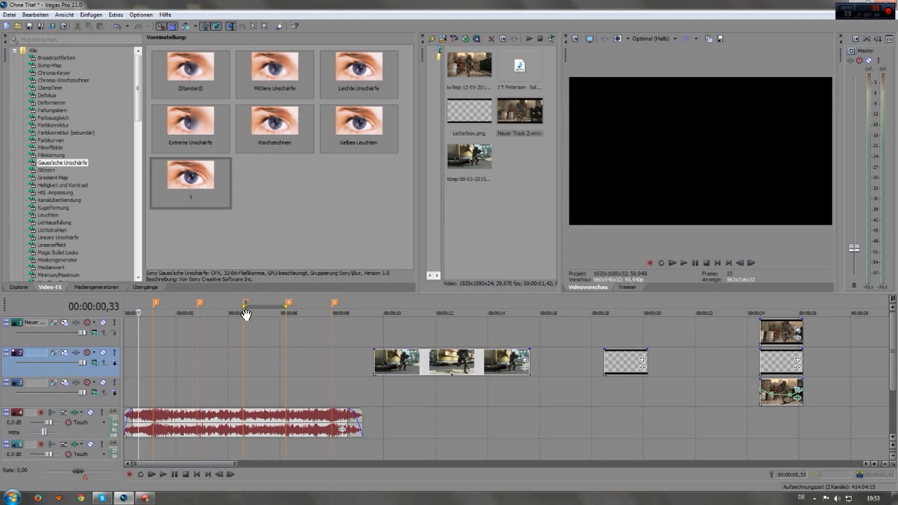
click(523, 80)
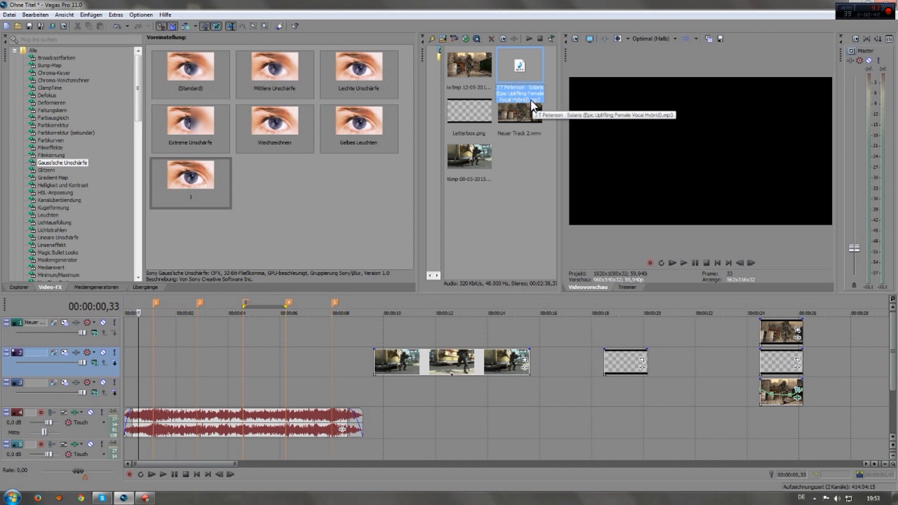
click(153, 378)
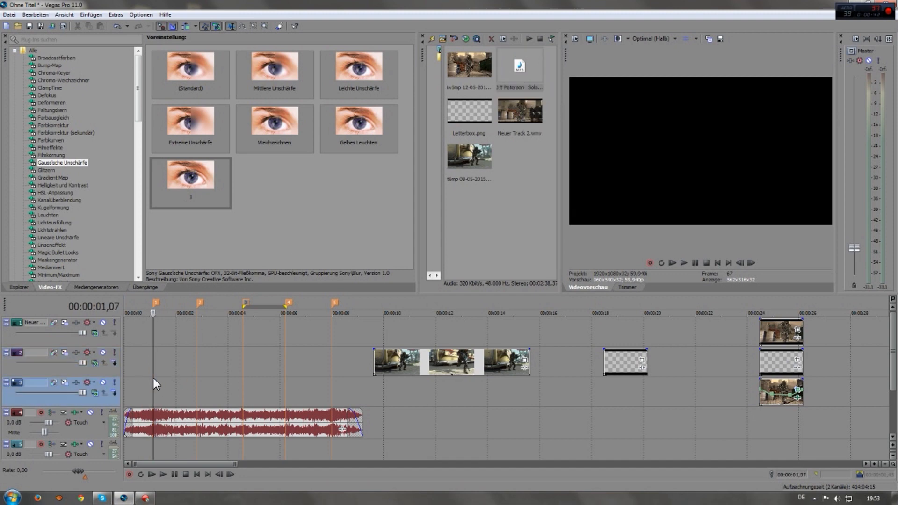
click(197, 372)
click(142, 370)
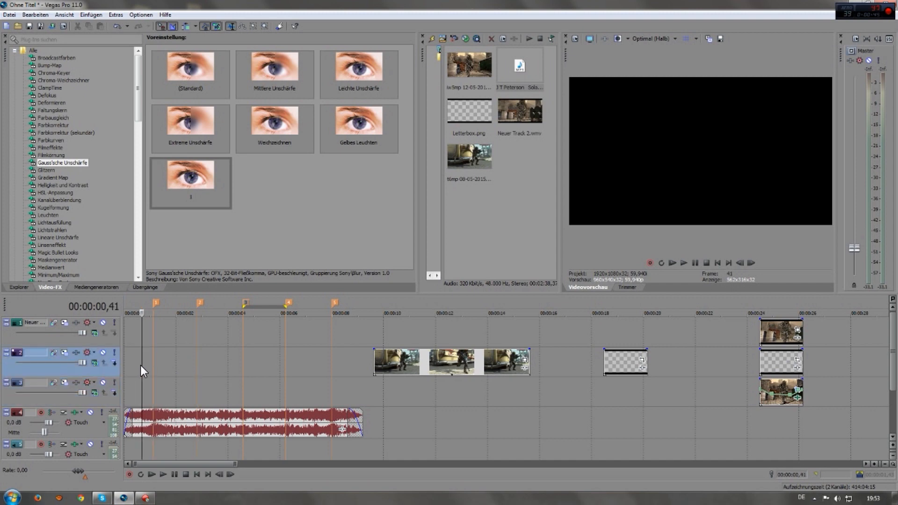
click(695, 262)
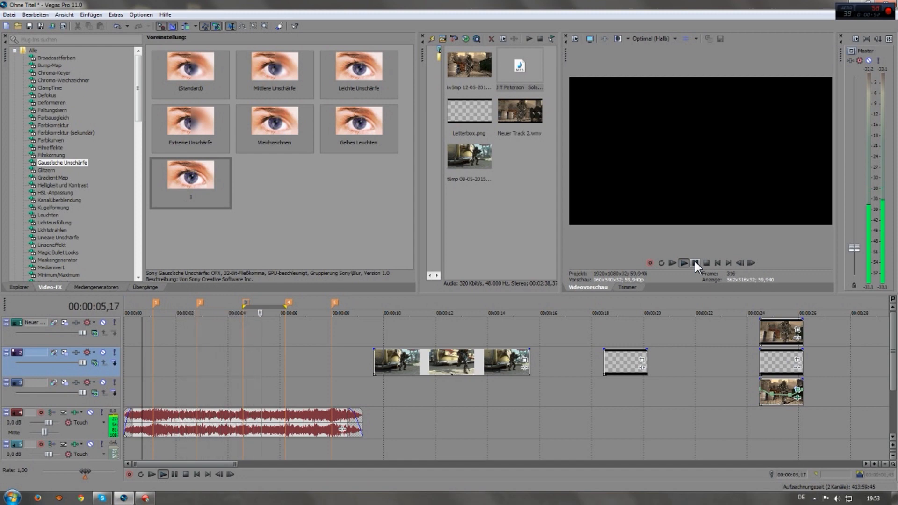
click(695, 262)
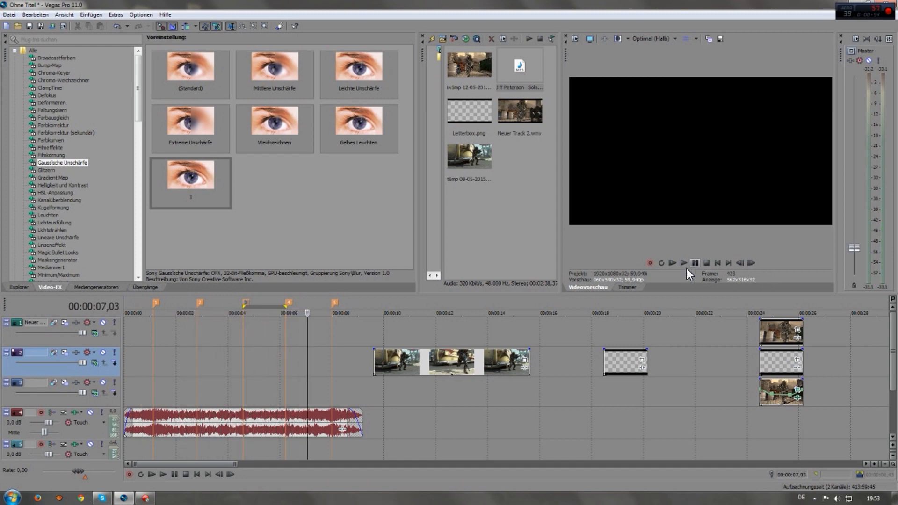
click(133, 374)
mouse_move(134, 367)
mouse_down()
mouse_move(154, 354)
mouse_move(243, 358)
mouse_up()
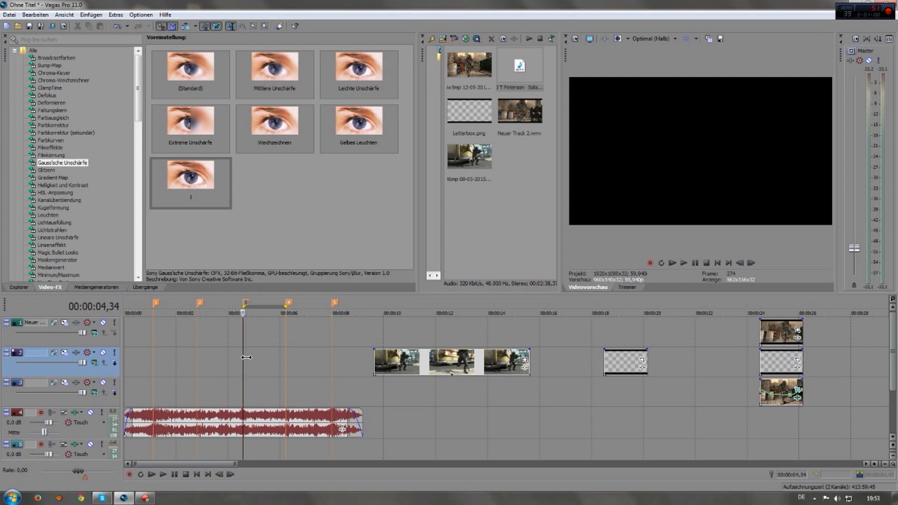
Step: Move the soldier clip on the second track to the very start of the timeline
drag(409, 367, 186, 357)
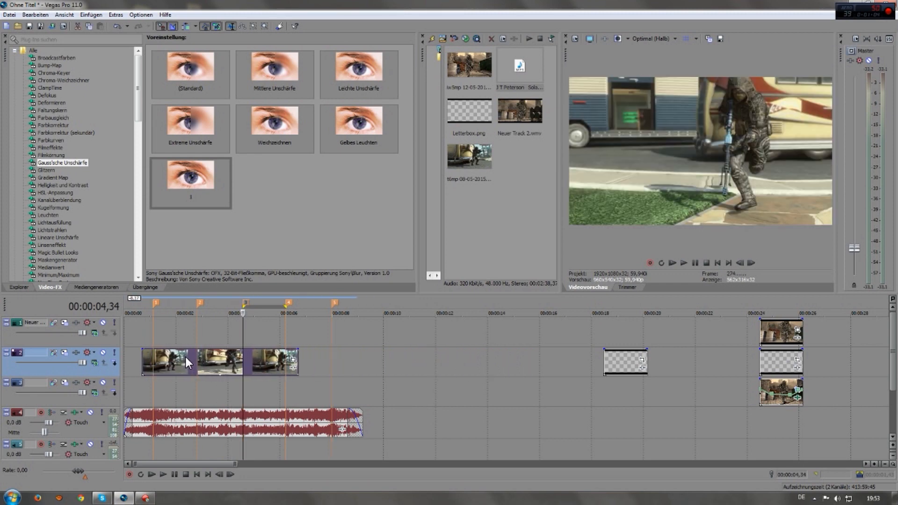
scroll(157, 356, up, 3)
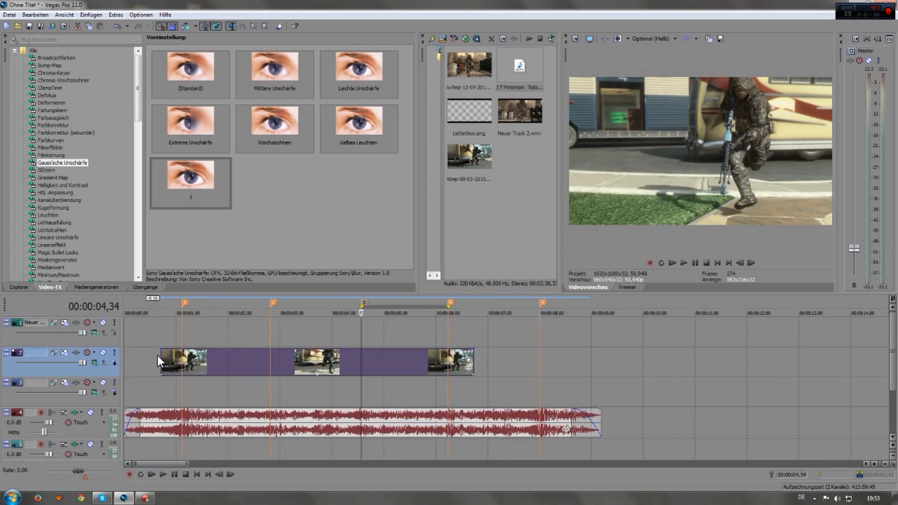
click(181, 360)
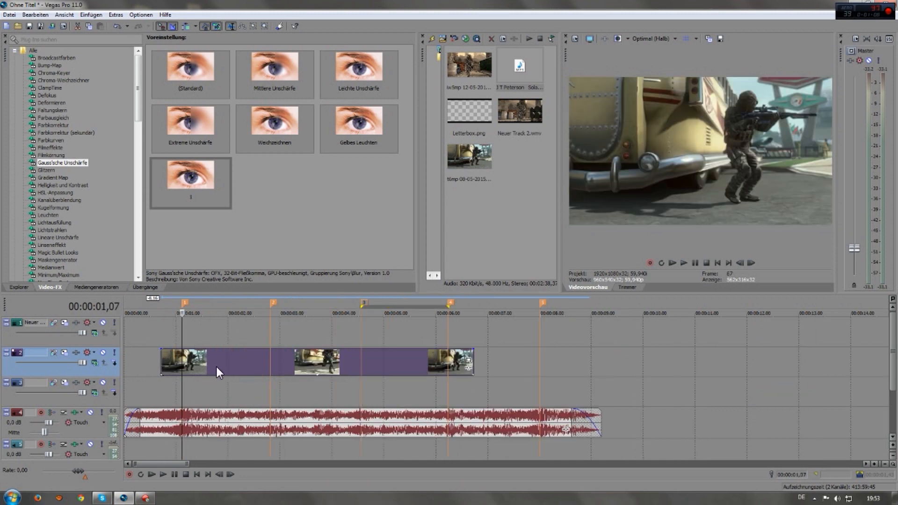
drag(211, 359, 198, 359)
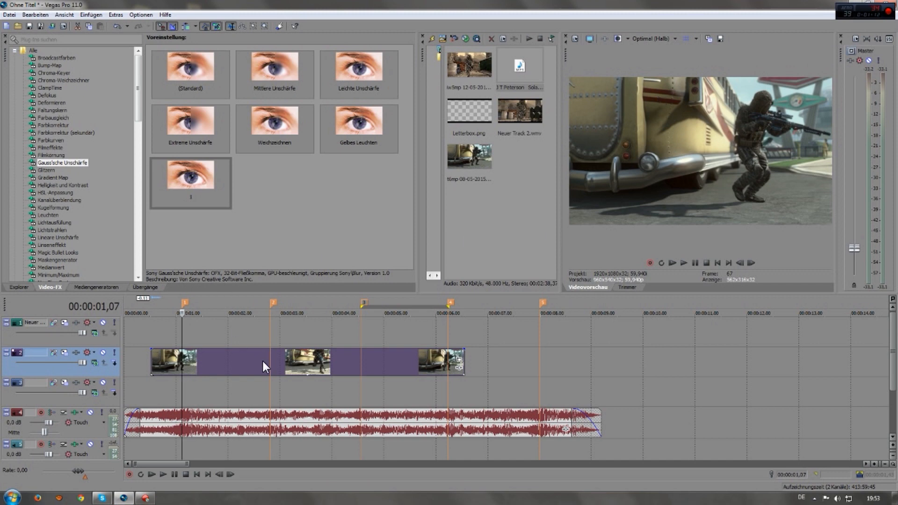
drag(263, 361, 206, 360)
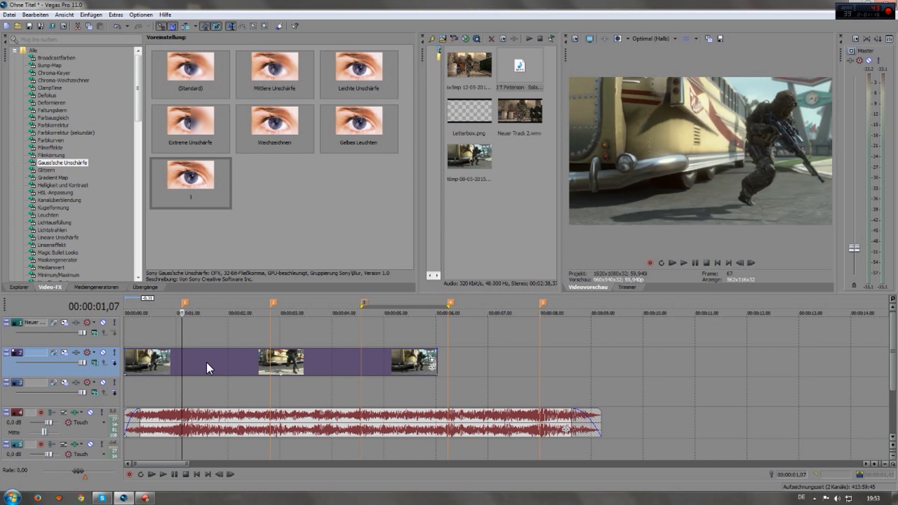
Step: Trim the start of the soldier clip to the first marker at 00:00:01,07, shifting the clip earlier to skip more footage
drag(126, 354, 182, 360)
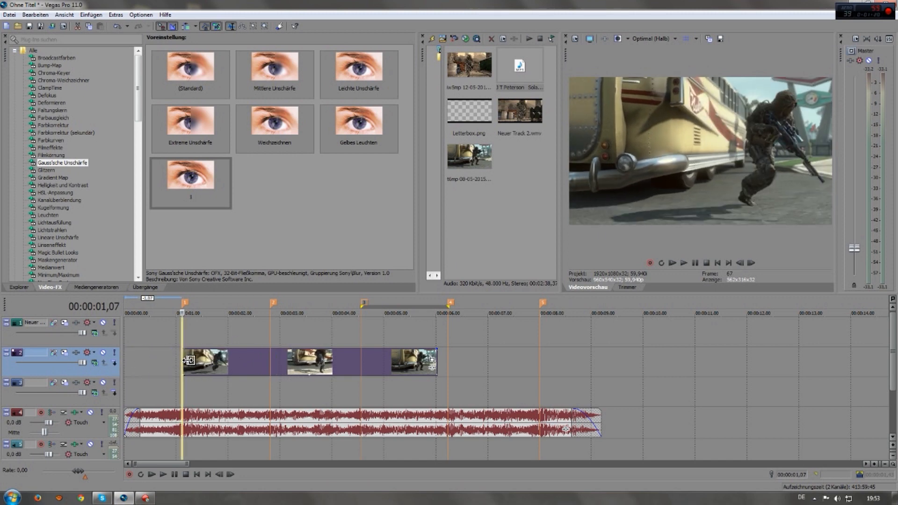
drag(286, 365, 266, 366)
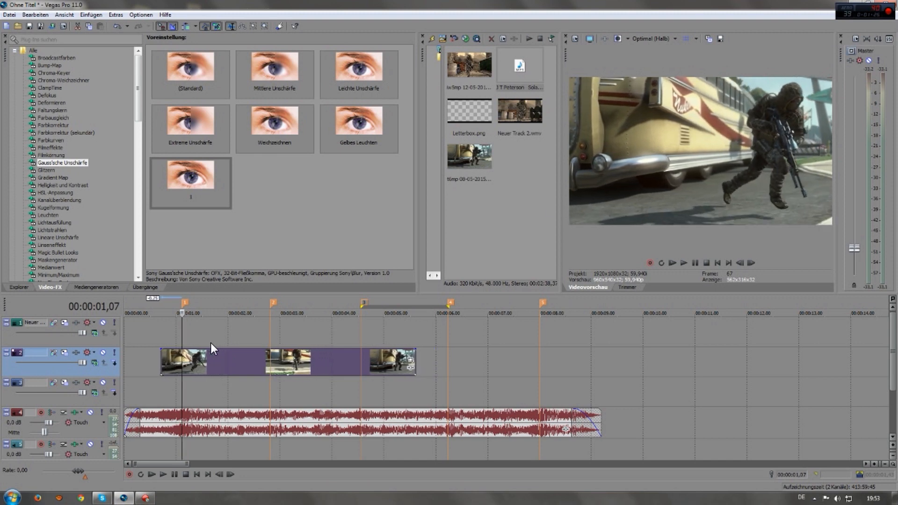
drag(162, 358, 177, 363)
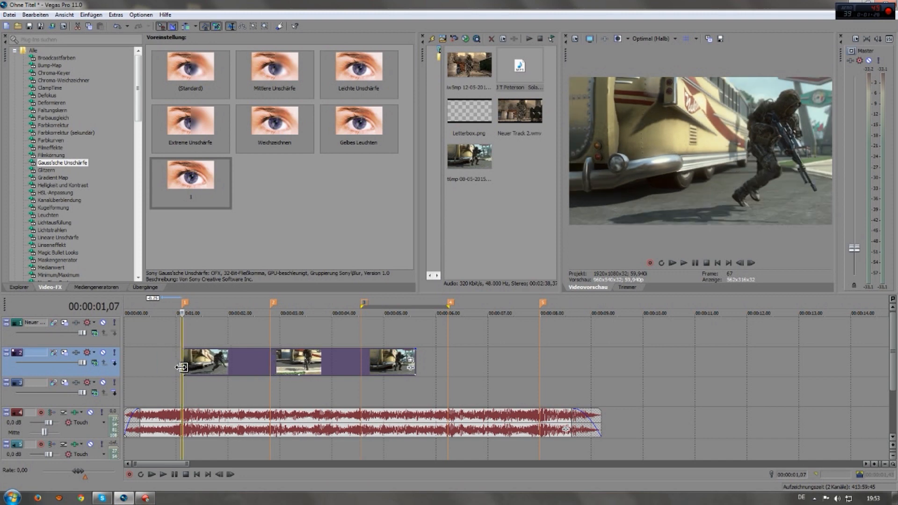
Step: Disable resampling in the soldier clip's event properties
right_click(185, 361)
click(198, 355)
click(384, 201)
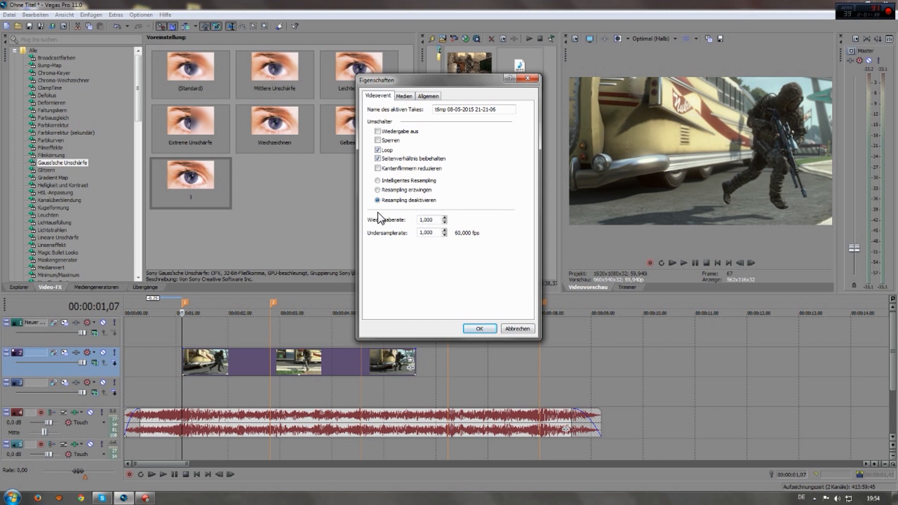
click(479, 327)
mouse_move(183, 337)
mouse_down()
mouse_move(261, 340)
mouse_move(186, 344)
mouse_up()
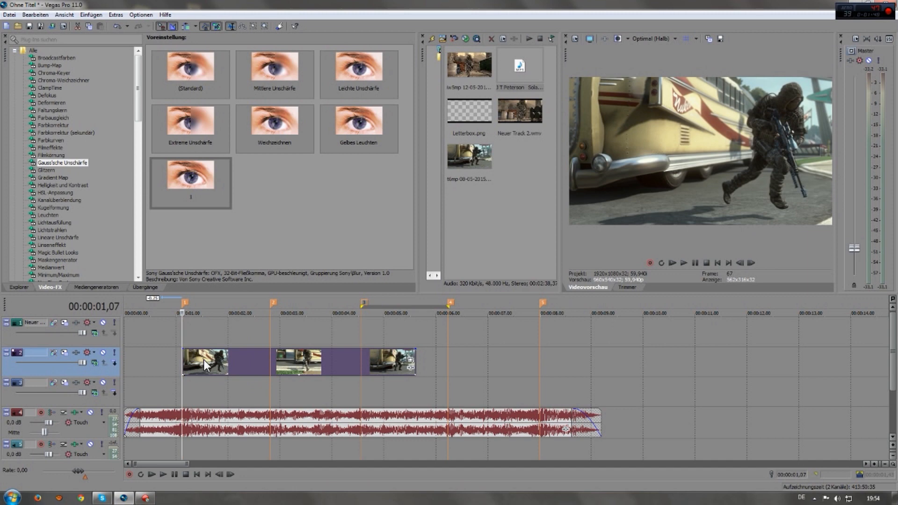
Step: Set the soldier clip's playback rate (Wiedergaberate) to 2,500 and check the value in its properties
right_click(187, 364)
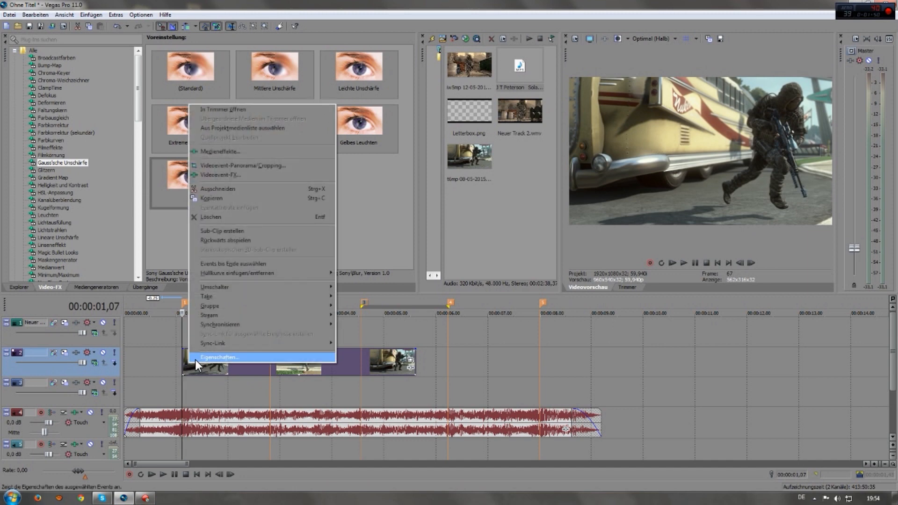
click(248, 356)
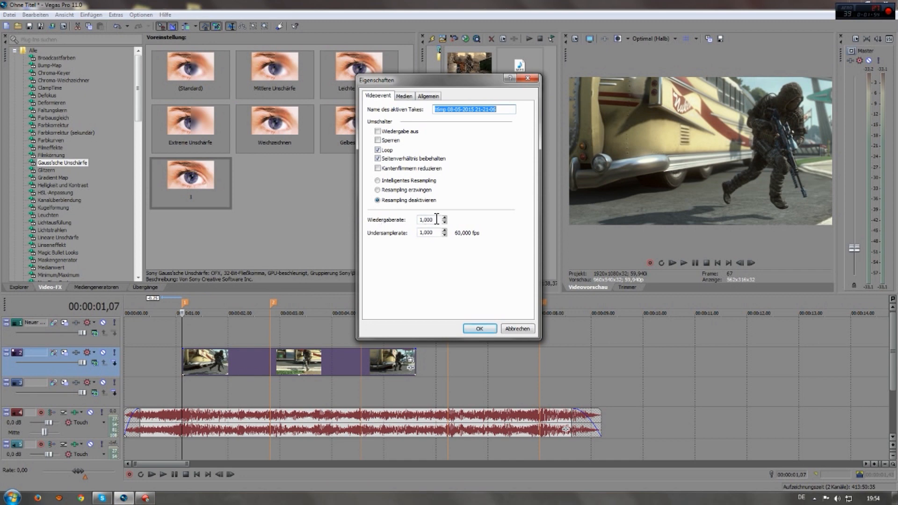
double_click(437, 218)
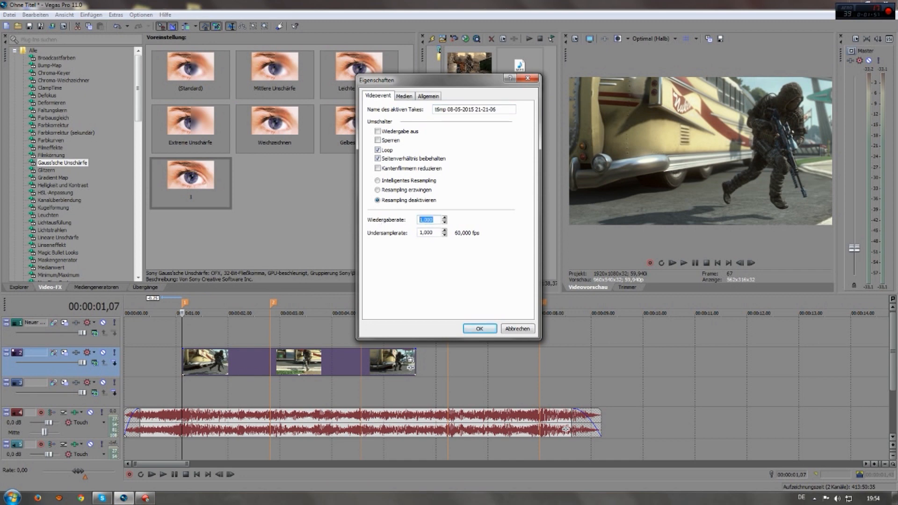
click(479, 328)
right_click(237, 366)
click(243, 360)
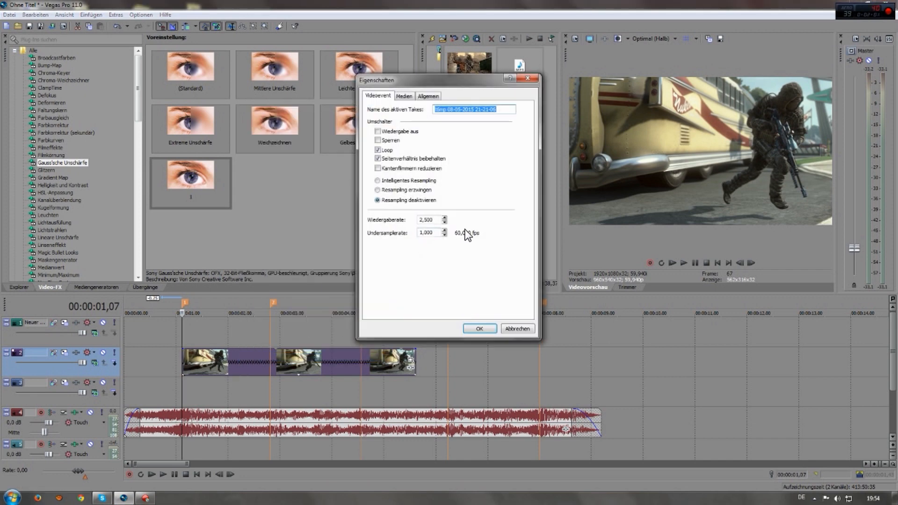
click(478, 328)
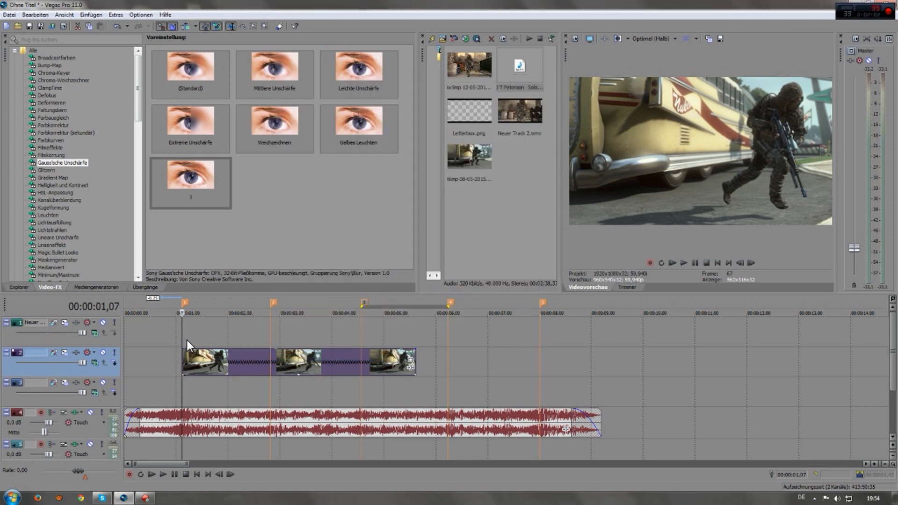
Step: Trim the end of the sped-up clip to the second marker and scrub through it
mouse_move(185, 342)
mouse_down()
mouse_move(213, 343)
mouse_move(187, 343)
mouse_up()
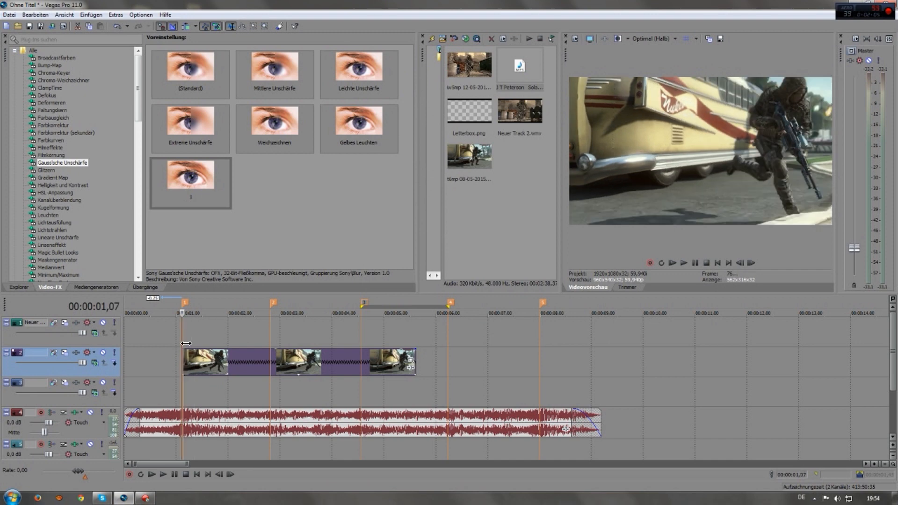
drag(415, 361, 269, 361)
click(234, 336)
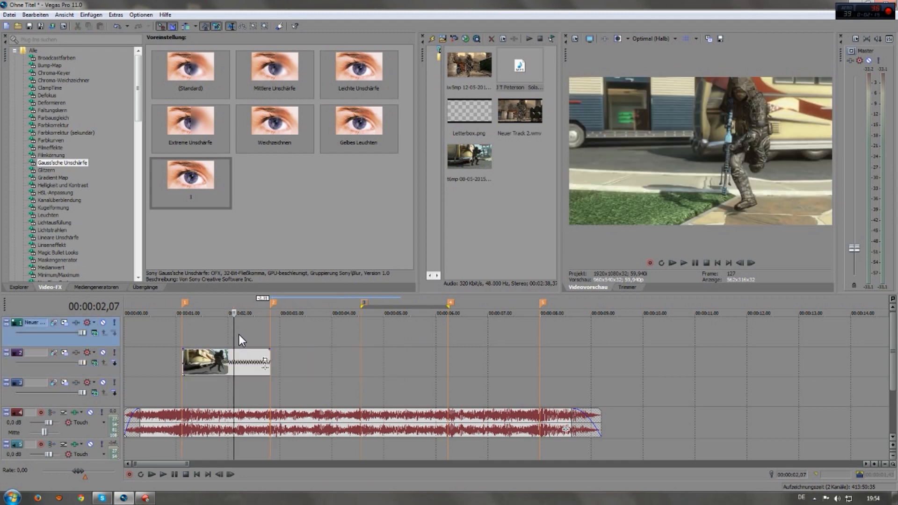
drag(235, 335, 265, 338)
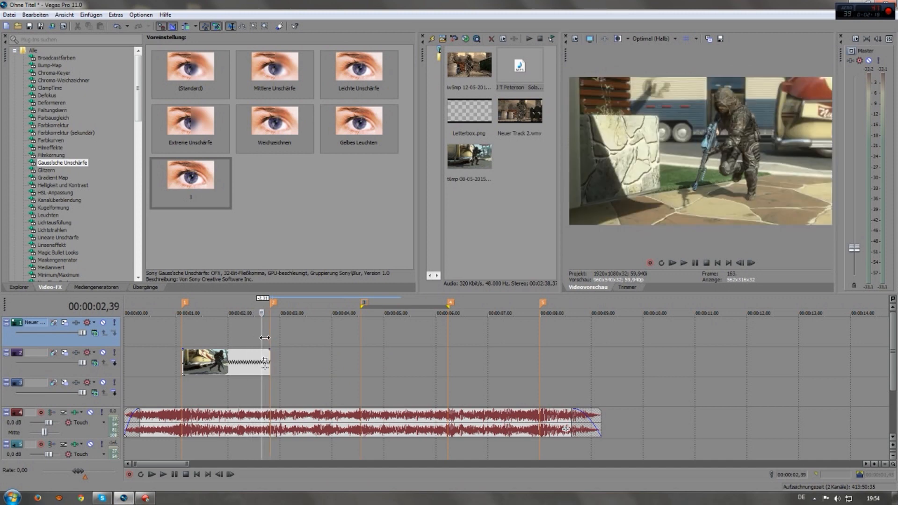
Step: Insert a speed envelope (Geschwindigkeit) on the soldier clip
click(184, 341)
scroll(219, 345, up, 2)
right_click(270, 355)
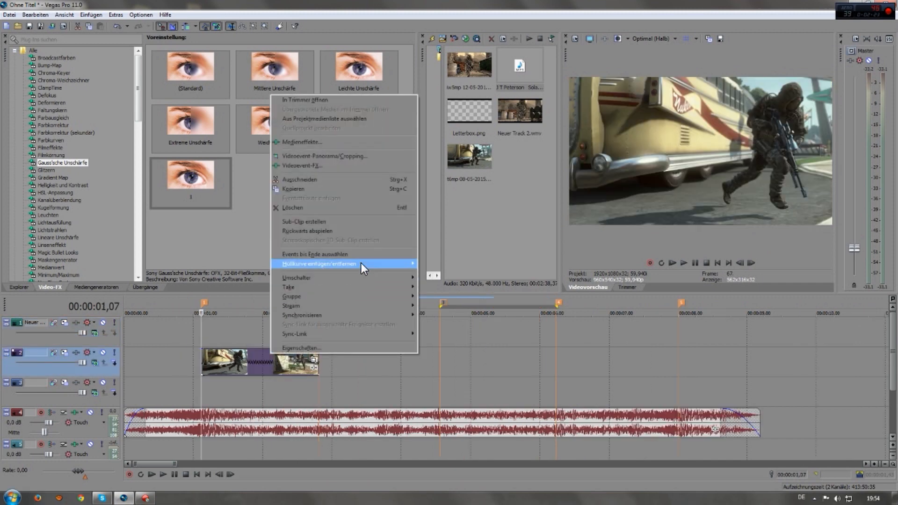
mouse_move(361, 263)
right_click(218, 358)
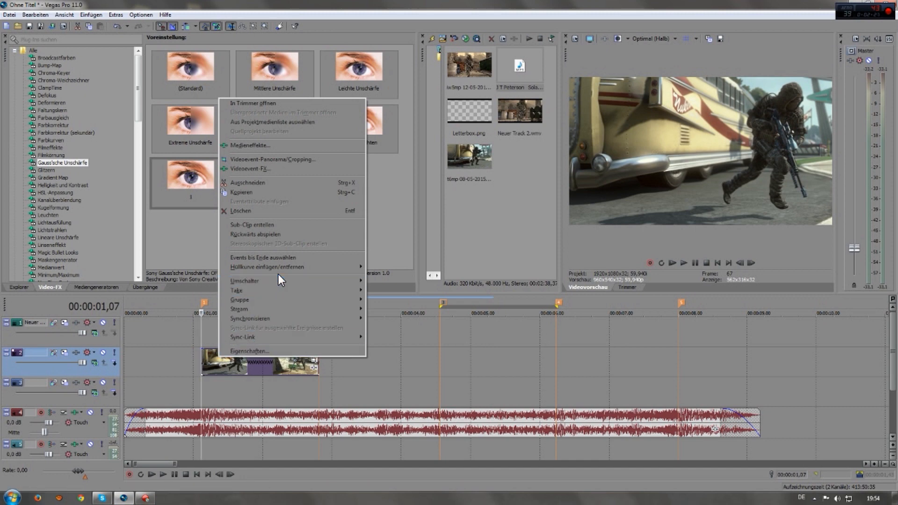
mouse_move(280, 271)
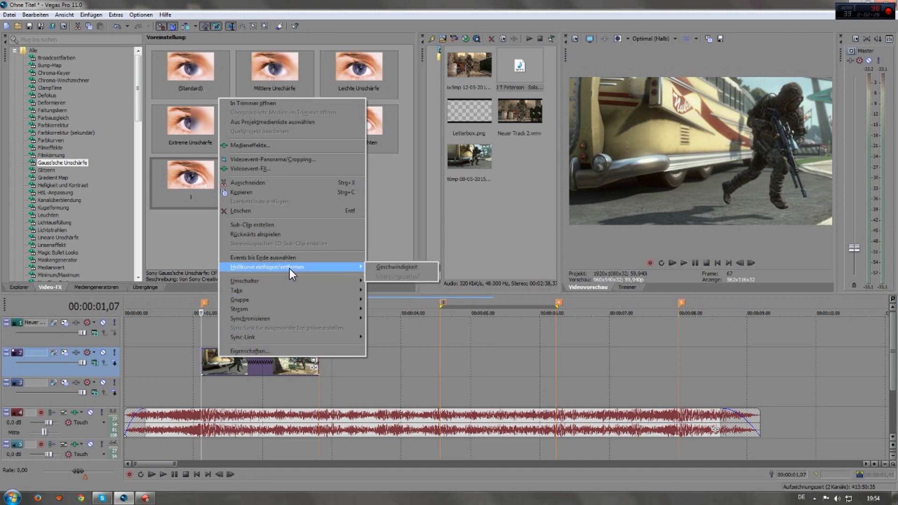
click(395, 266)
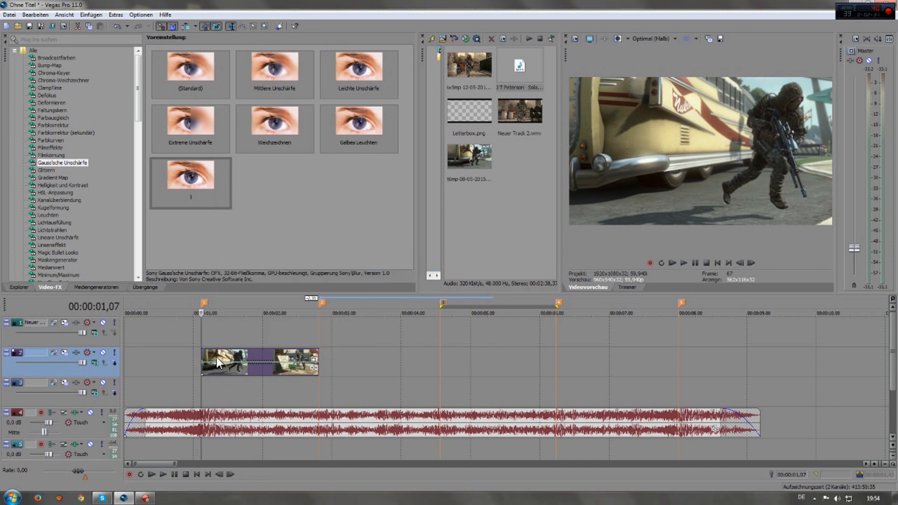
Step: Shape the soldier clip's speed envelope with two inner points so it slows through the middle and speeds up towards the end
scroll(216, 357, up, 2)
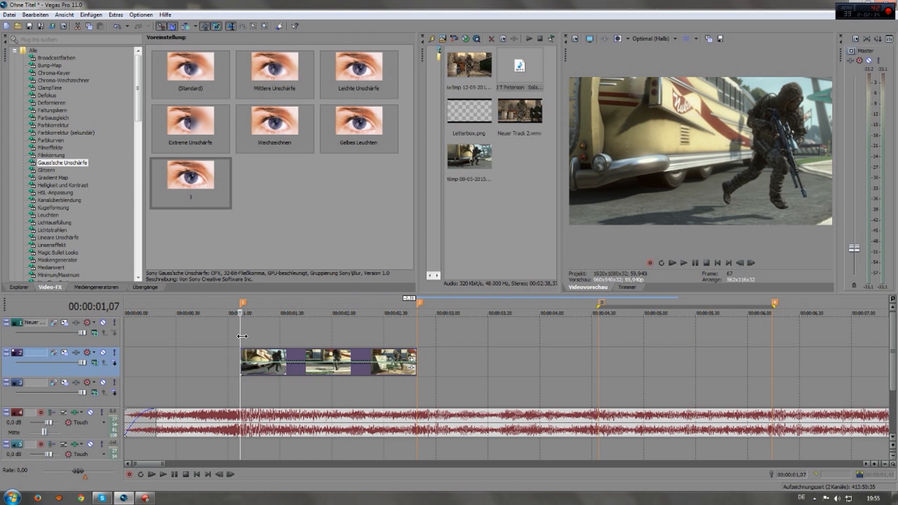
drag(243, 367, 246, 364)
click(254, 363)
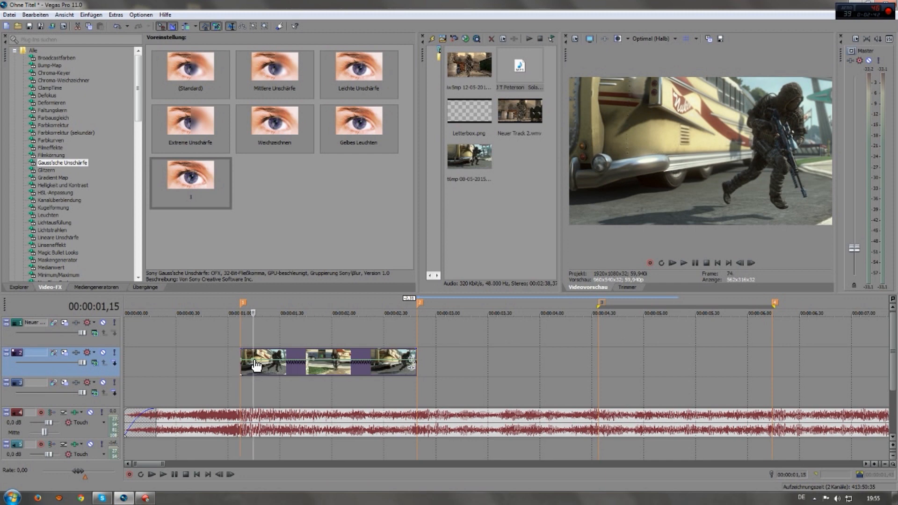
mouse_move(253, 362)
drag(254, 361, 288, 370)
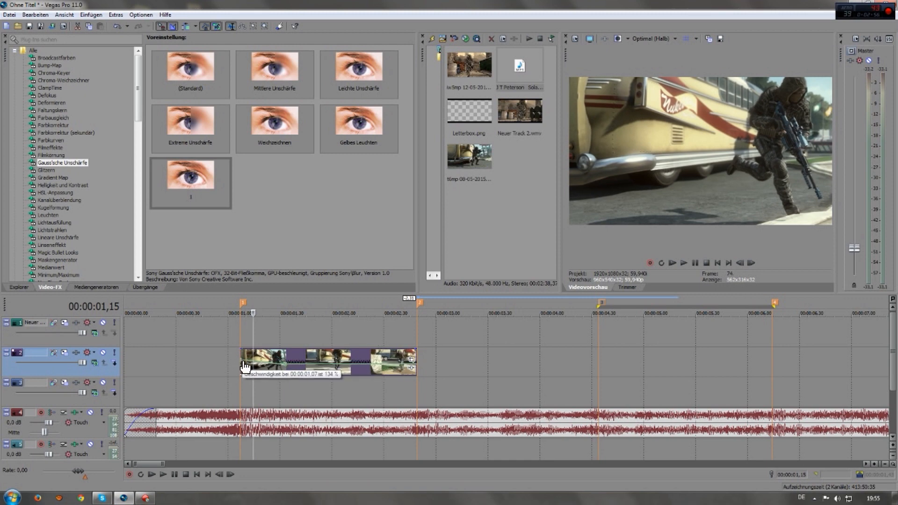
click(325, 370)
drag(372, 373, 375, 371)
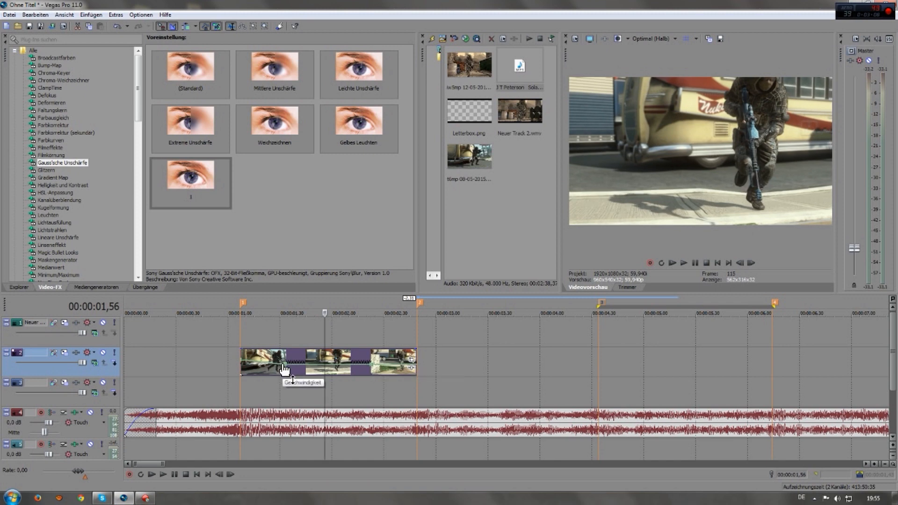
click(380, 370)
drag(382, 370, 412, 338)
click(394, 343)
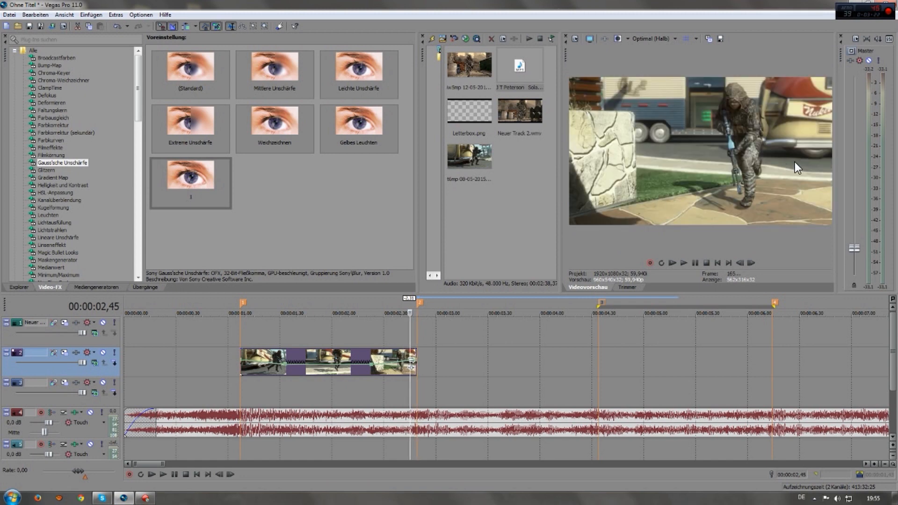
Step: Scrub through the second half of the soldier clip to check the speed changes, and view its event properties
click(337, 336)
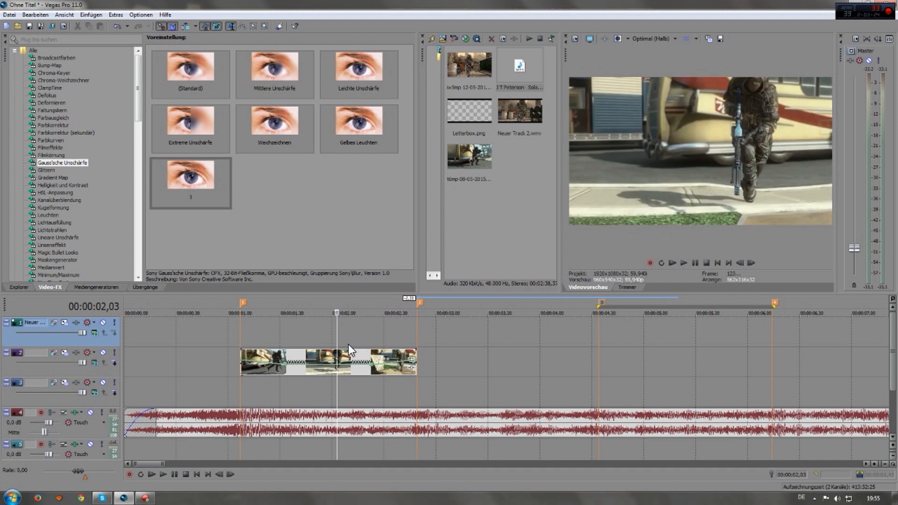
click(379, 339)
click(405, 329)
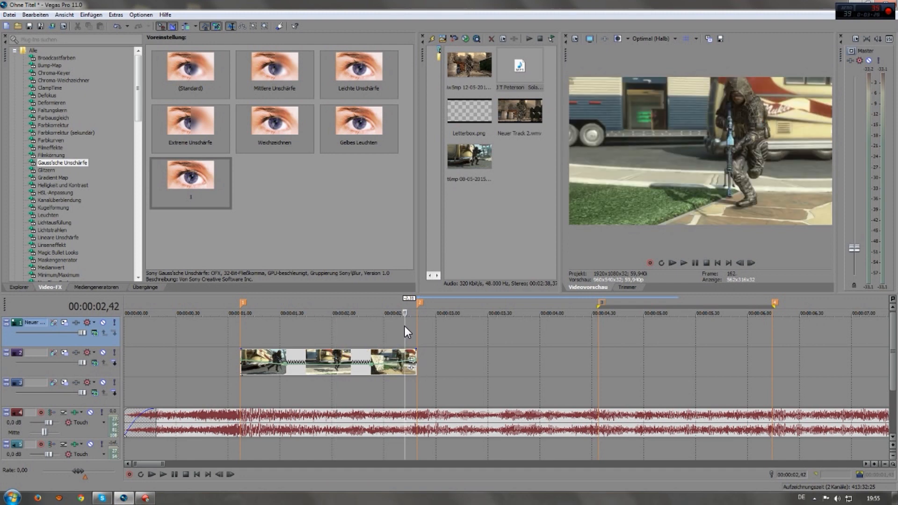
right_click(382, 358)
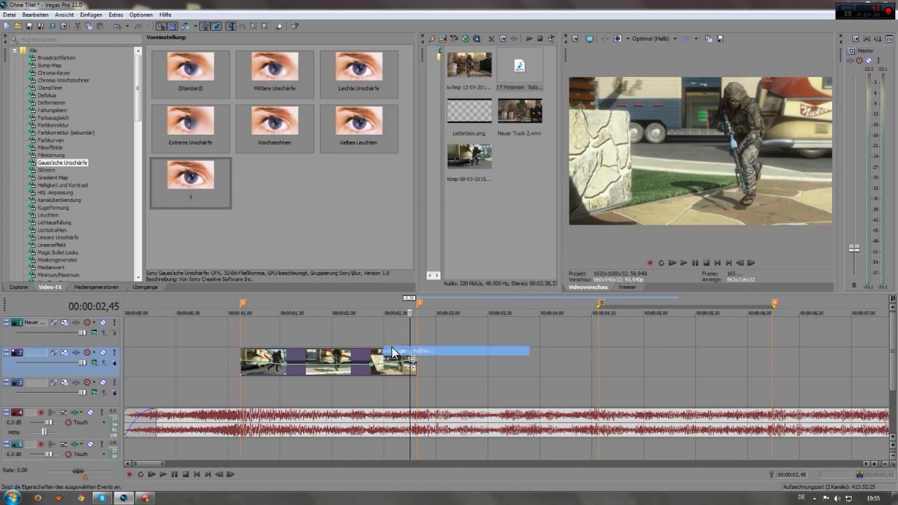
click(392, 351)
click(479, 330)
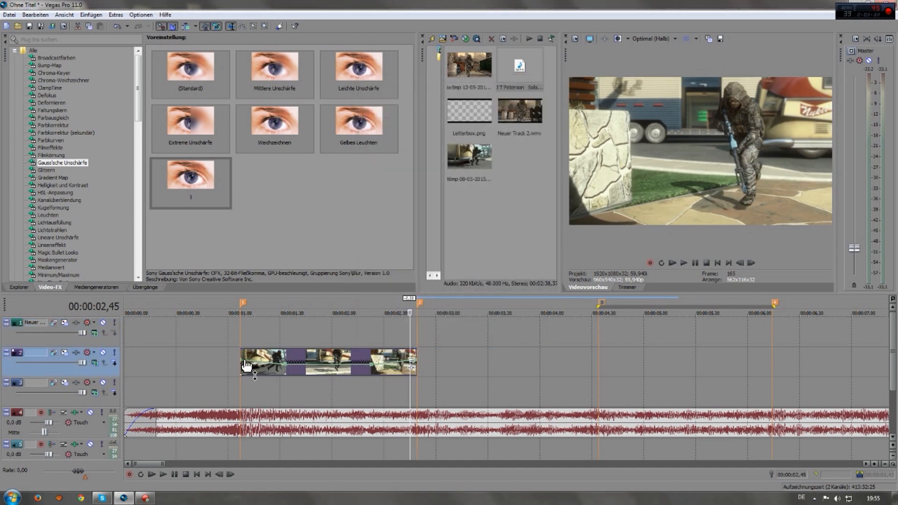
Step: Open Event Panorama/Cropping for the soldier clip and rotate the frame to an angle of about 1,6 at the clip's start
scroll(444, 361, down, 2)
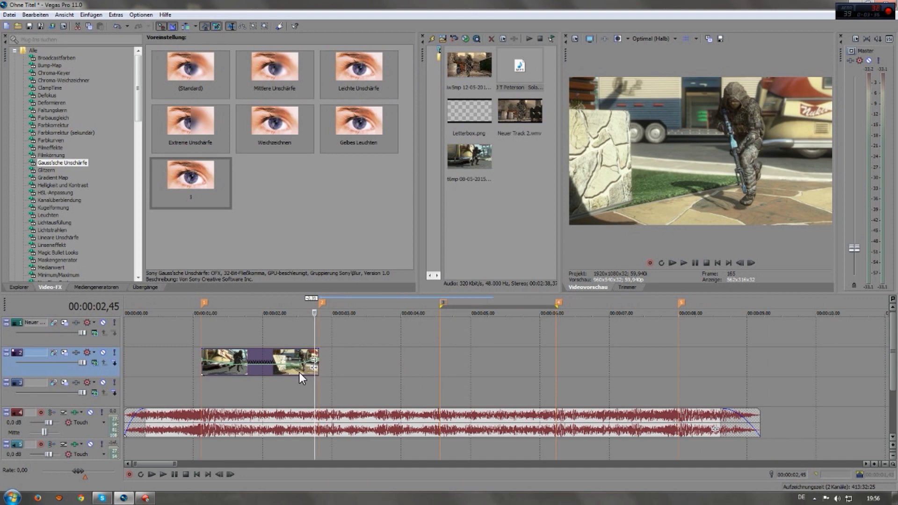
scroll(300, 372, up, 2)
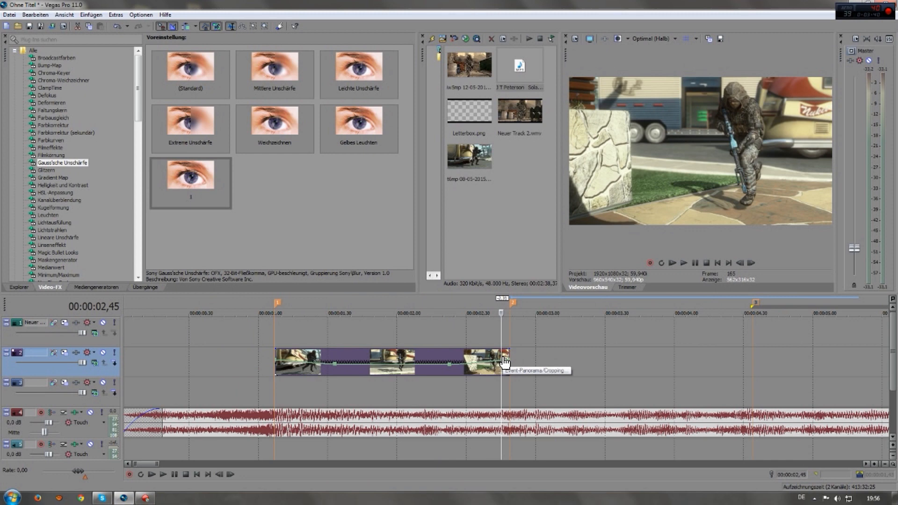
right_click(450, 355)
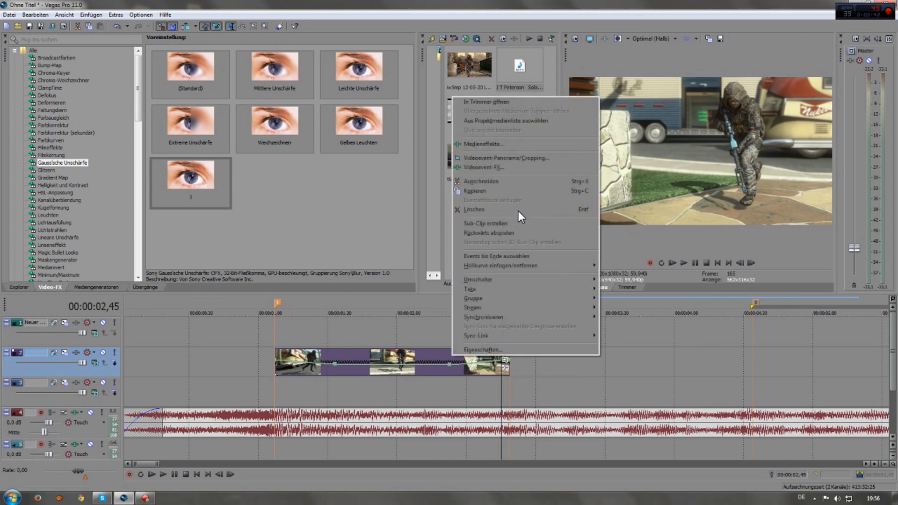
click(501, 157)
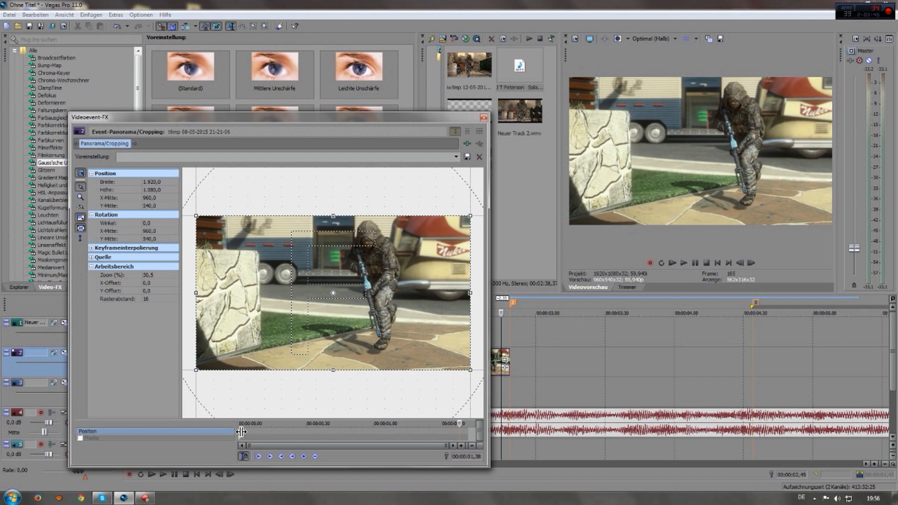
click(239, 431)
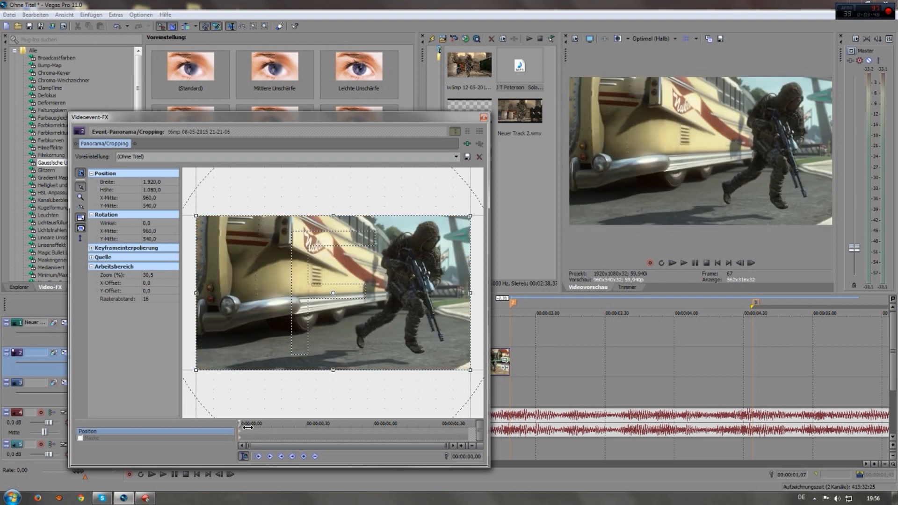
drag(477, 211, 478, 205)
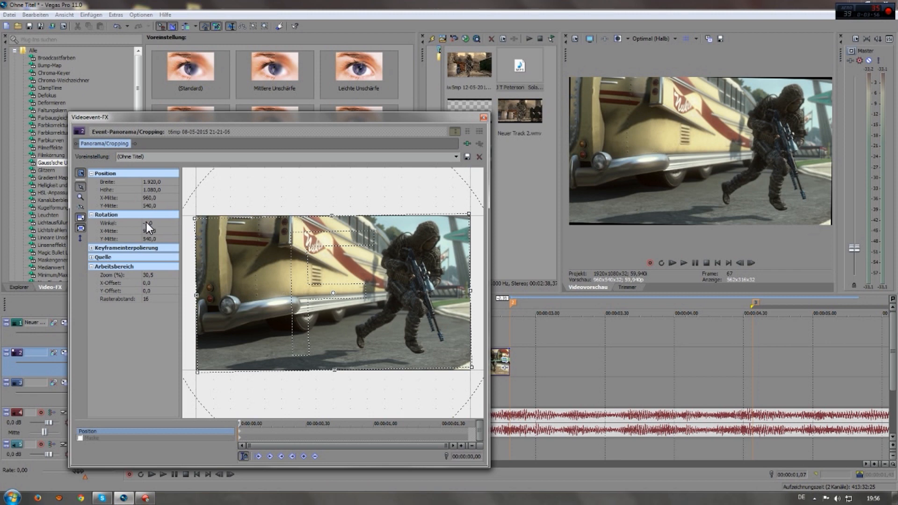
drag(302, 201, 309, 201)
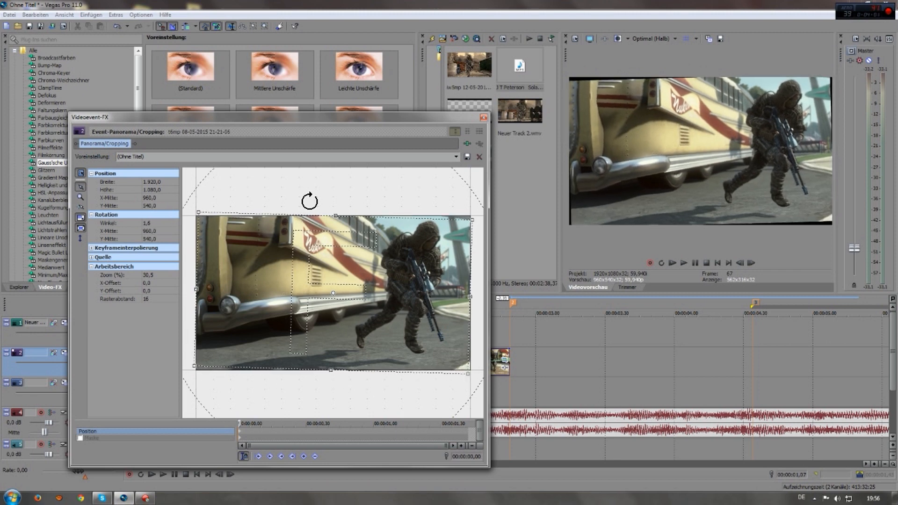
Step: Add a keyframe near the end of the clip with the frame rotated to an angle of about -1,0
click(464, 428)
click(468, 424)
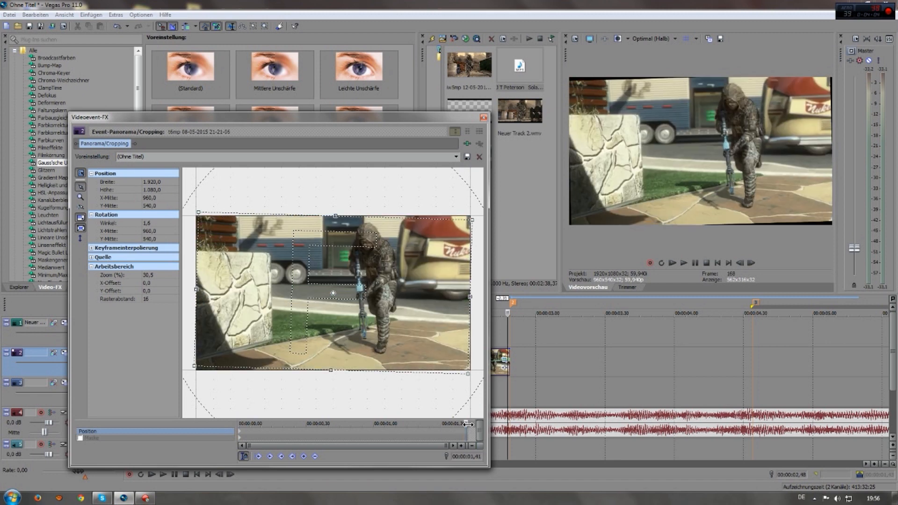
drag(466, 198, 457, 194)
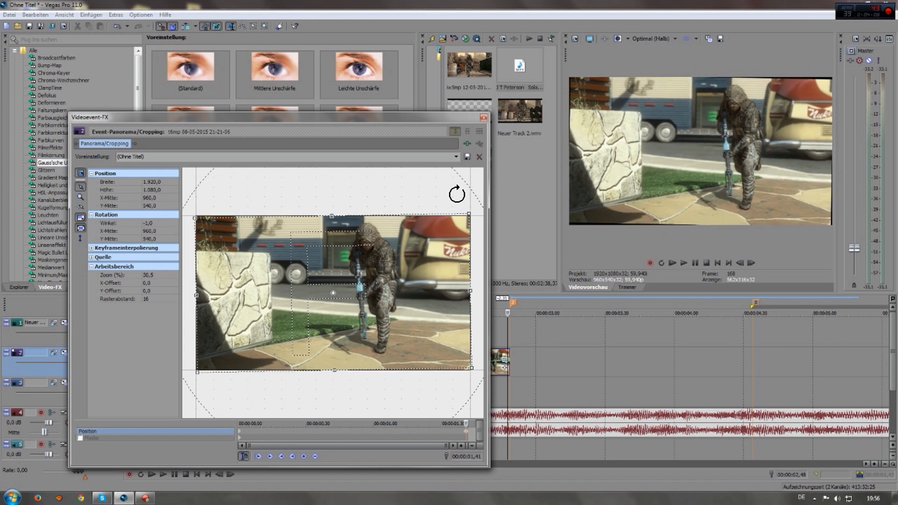
click(471, 425)
Step: Check the rotation at several times between the two keyframes and close the Panorama/Cropping window
click(240, 423)
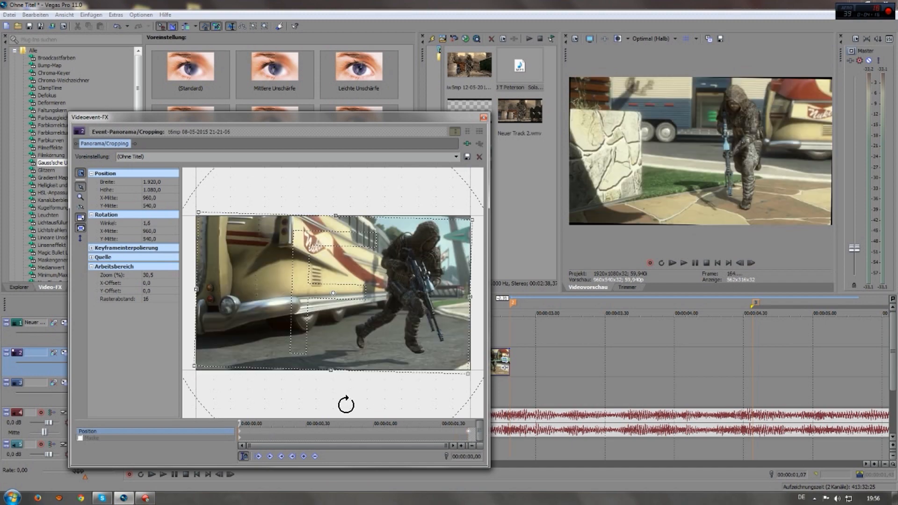
click(309, 427)
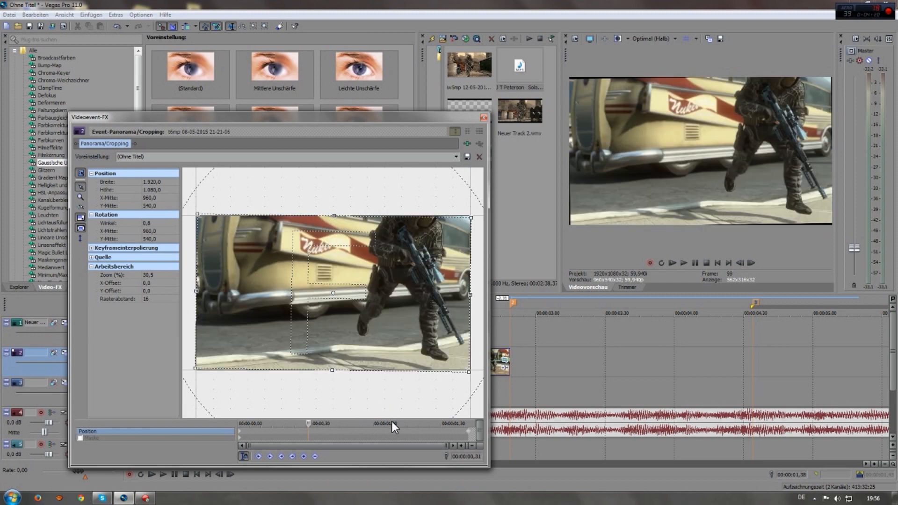
click(390, 424)
click(414, 425)
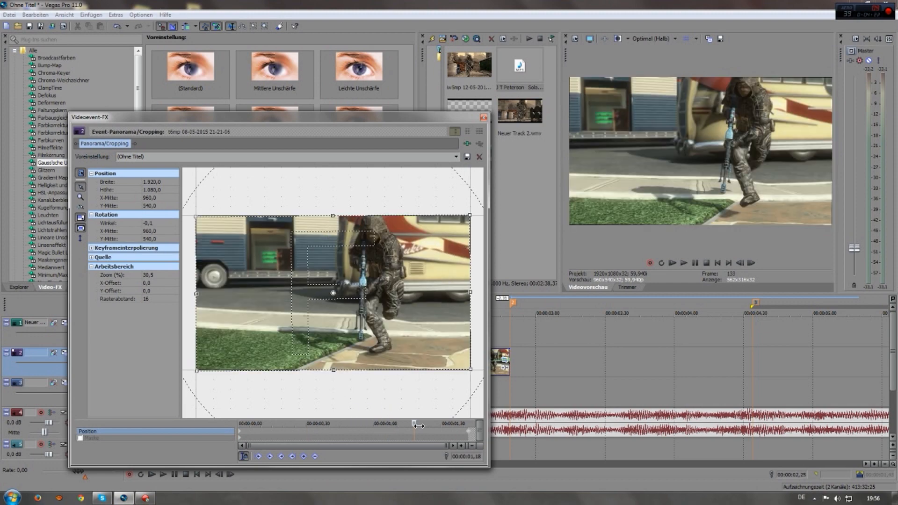
click(423, 425)
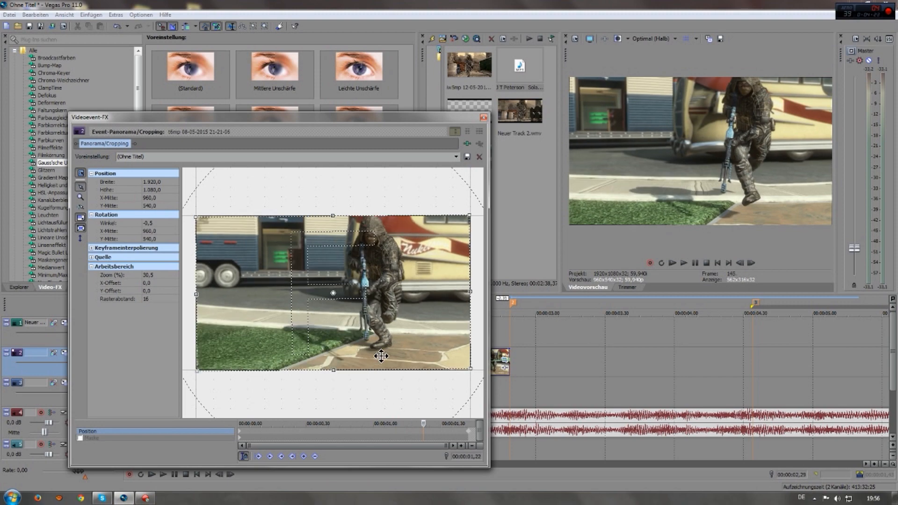
click(484, 119)
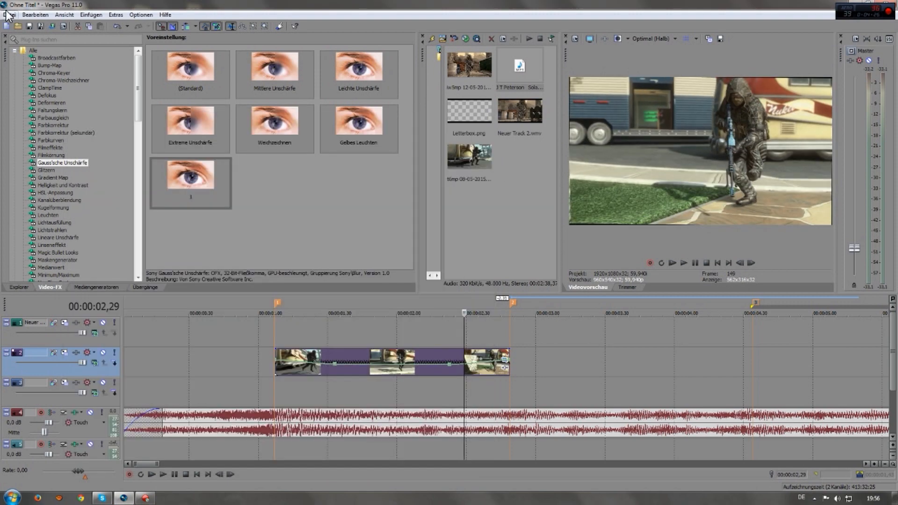
Step: Move the separate letterbox event to the top track directly above the soldier clip, between the first and second markers
scroll(554, 358, down, 6)
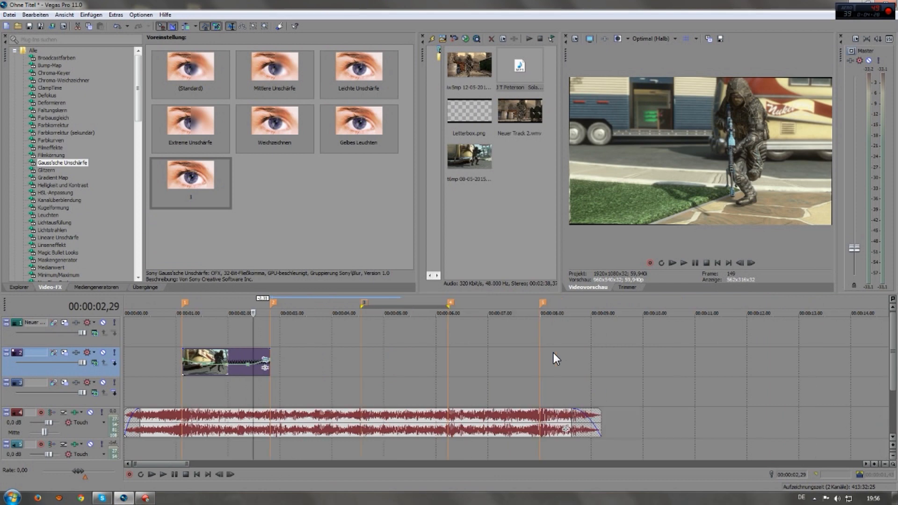
scroll(553, 354, down, 2)
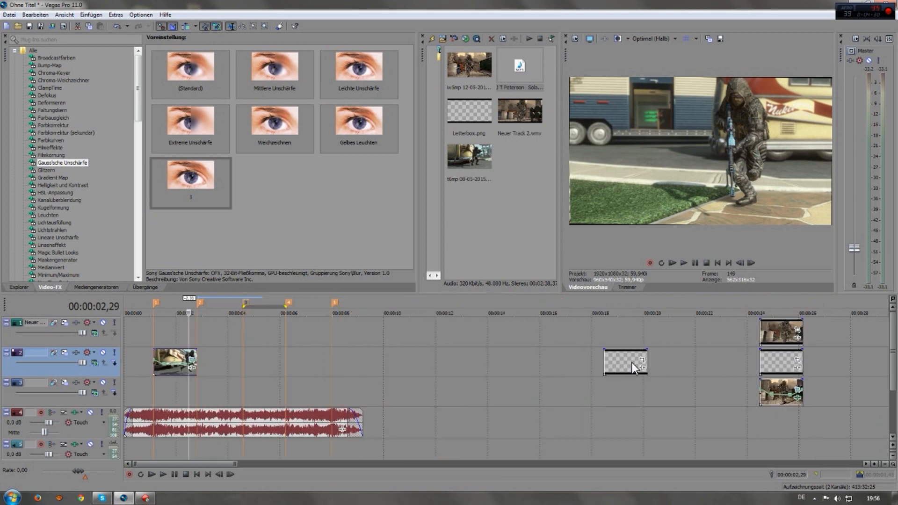
drag(622, 363, 168, 329)
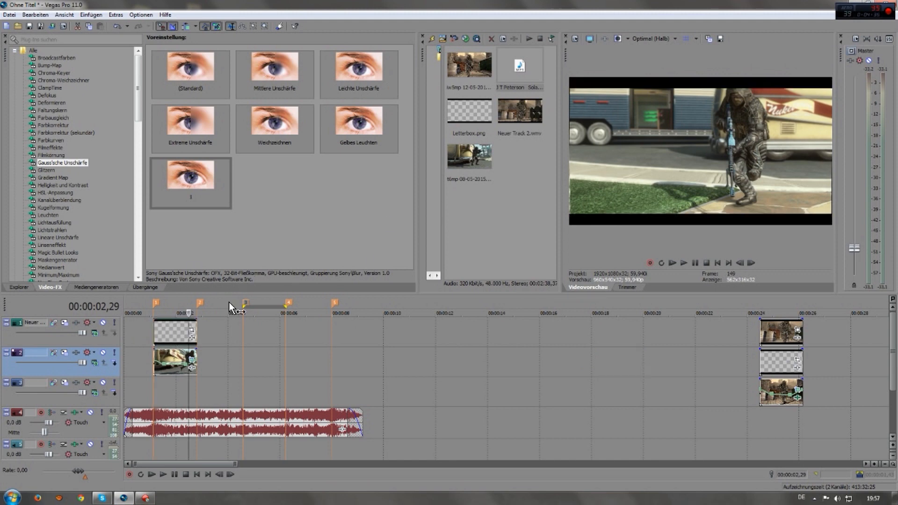
scroll(207, 341, up, 4)
click(205, 329)
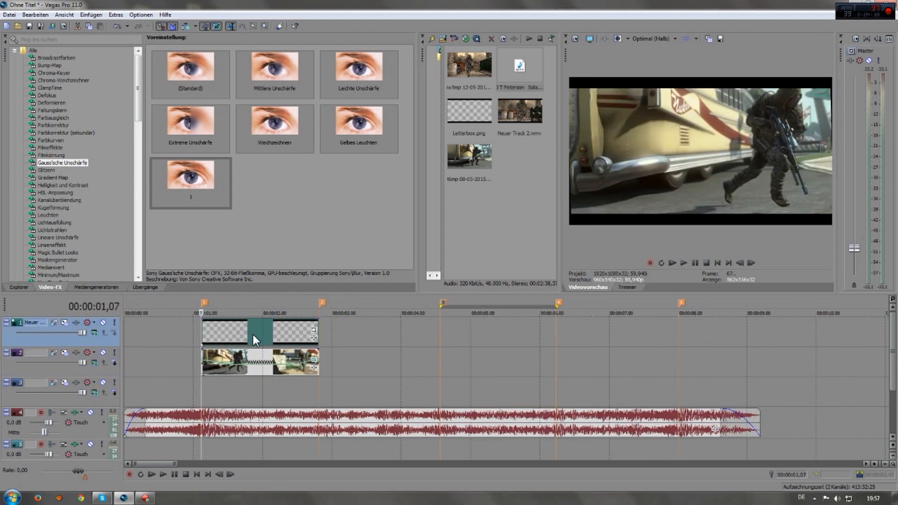
scroll(281, 331, up, 2)
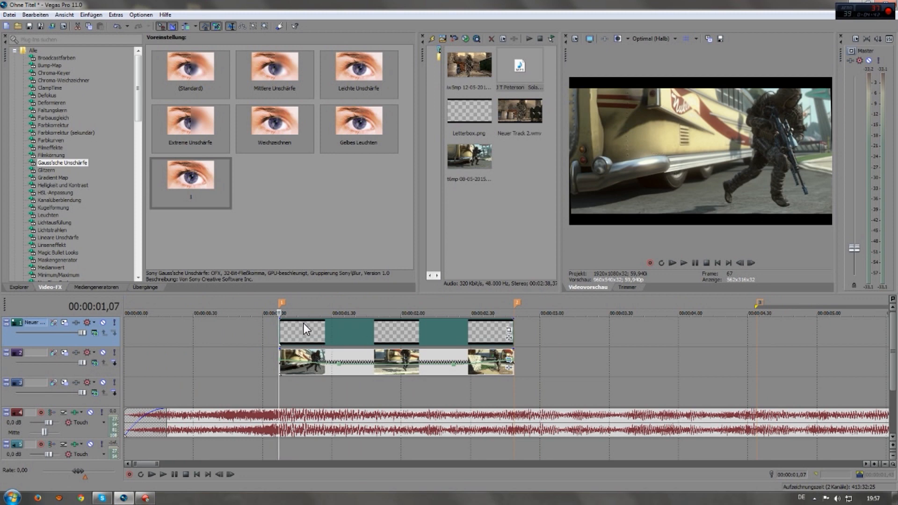
scroll(282, 328, down, 2)
scroll(283, 328, up, 2)
Step: Apply the NewBlue ME Active Camera effect with preset 2 to the soldier clip
scroll(70, 202, down, 3)
scroll(69, 201, down, 3)
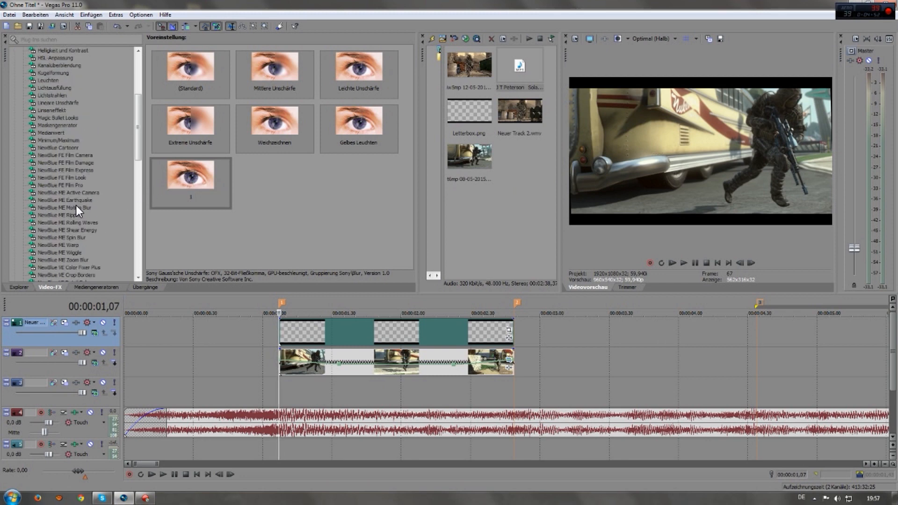
scroll(84, 192, down, 2)
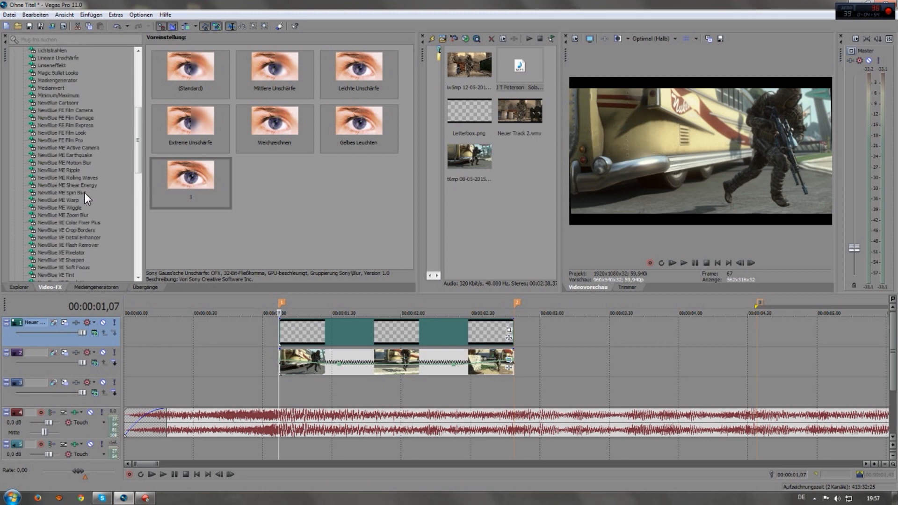
click(87, 148)
drag(406, 83, 408, 189)
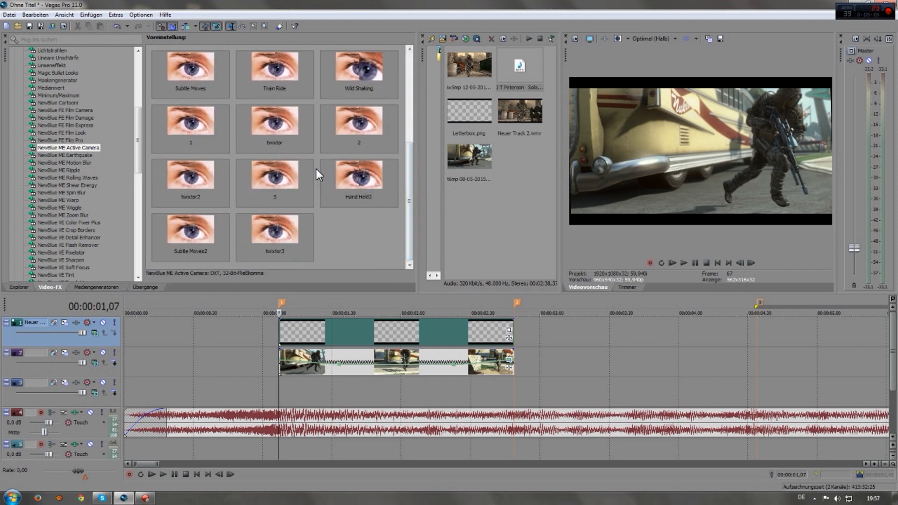
drag(375, 125, 498, 321)
drag(445, 352, 427, 353)
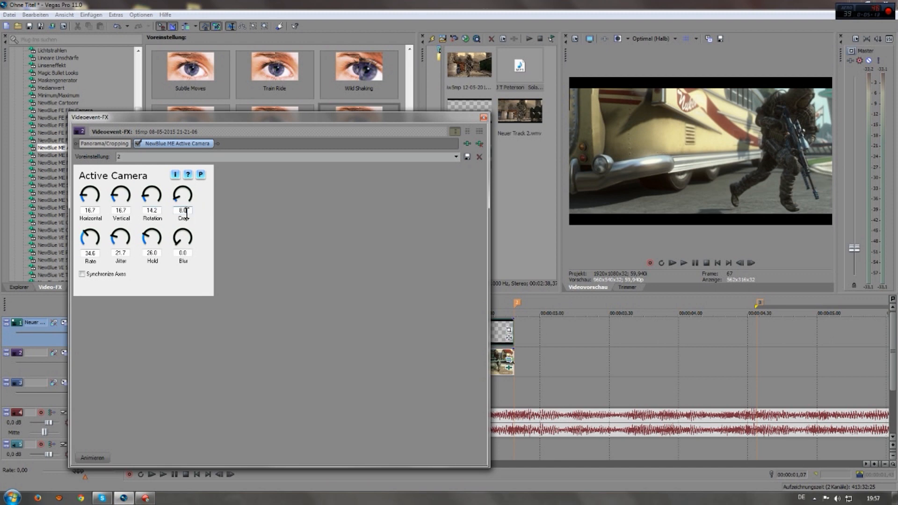
Step: Move the effect window clear of the preview and scrub through the soldier clip to examine the camera shake
drag(349, 131, 702, 147)
click(313, 324)
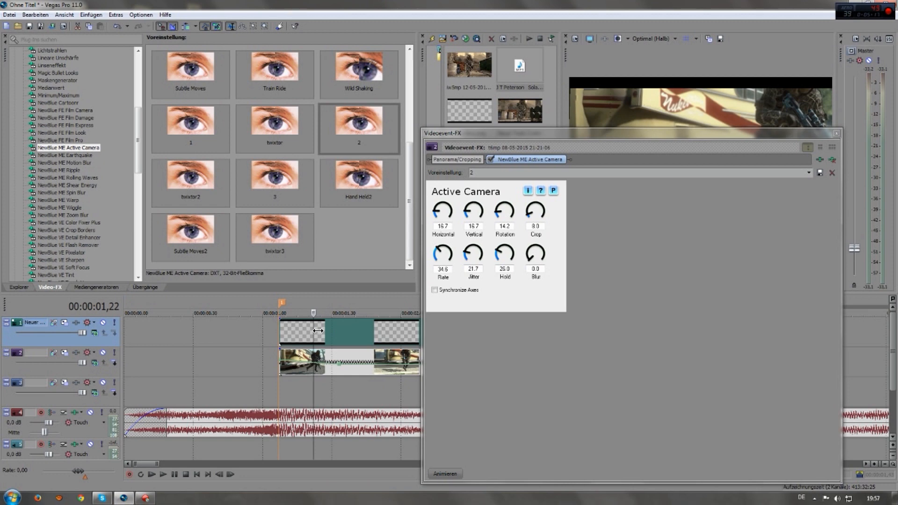
drag(590, 135, 594, 215)
drag(313, 313, 343, 313)
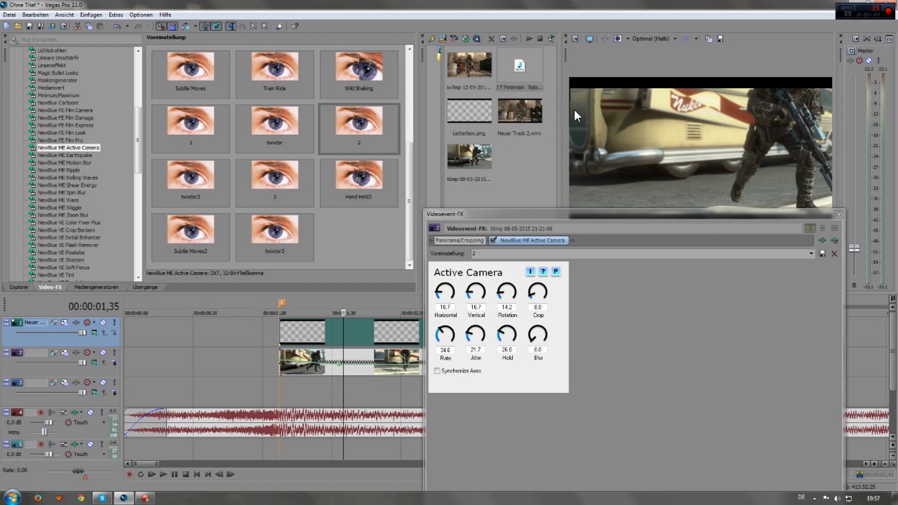
click(362, 333)
drag(365, 333, 383, 331)
Step: Set the Crop value of the soldier clip's Active Camera effect to 15 and close the effect window
drag(606, 217, 411, 179)
click(343, 267)
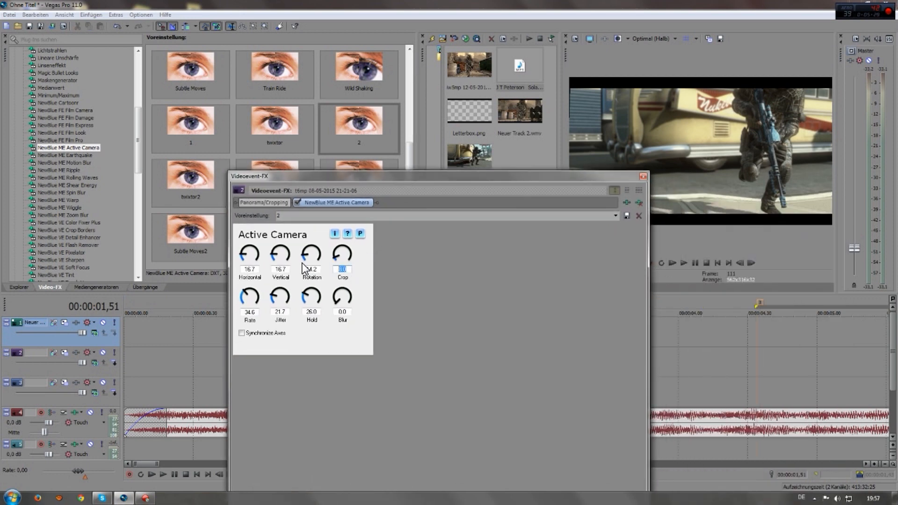
text(15)
key(Return)
click(643, 176)
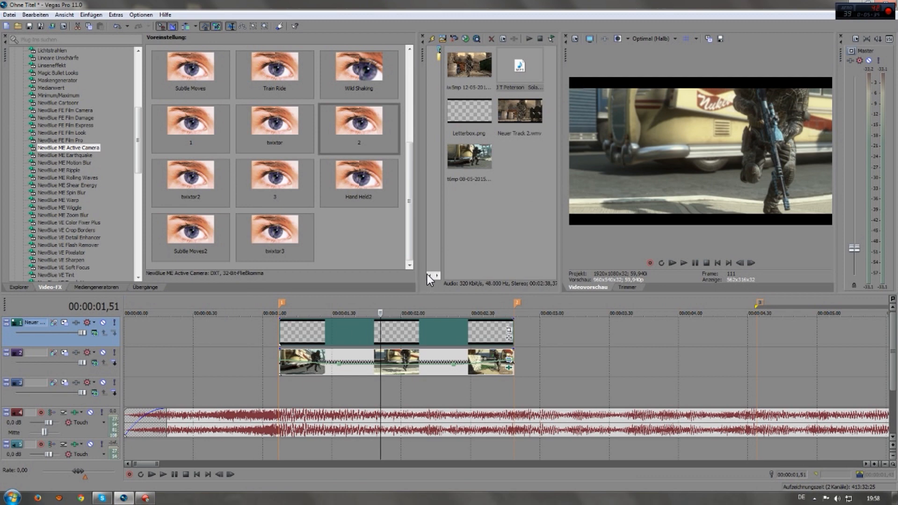
Step: Shift the soldier clip's crop frame up to a Y centre of about 502 at both rotation keyframes, check the framing between them and close the window
drag(383, 330, 457, 327)
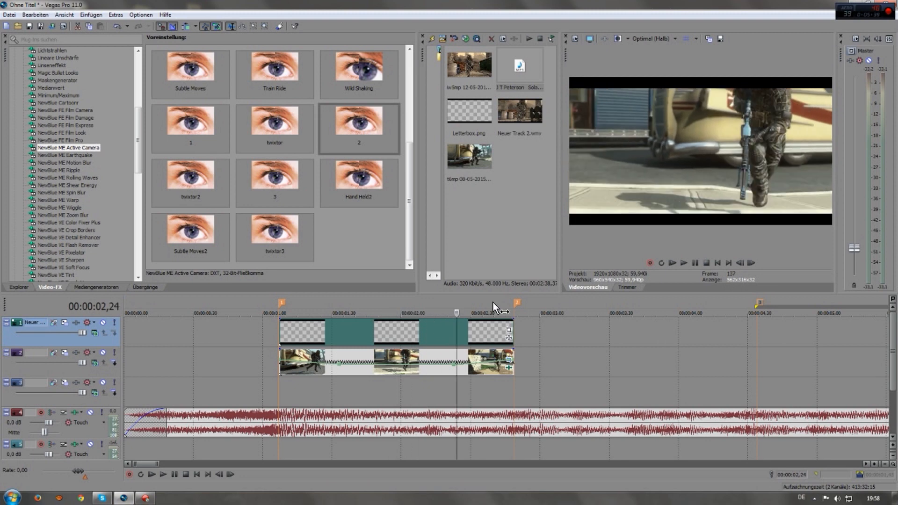
click(508, 364)
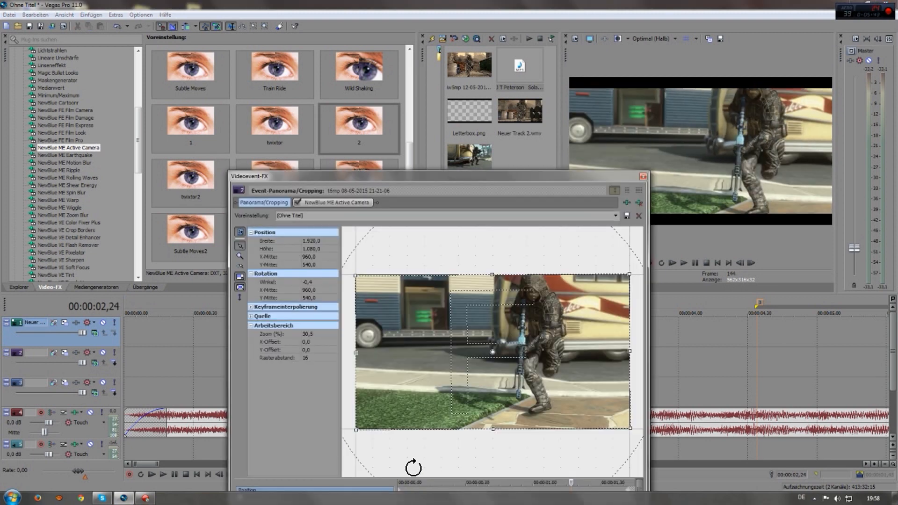
drag(417, 176, 338, 82)
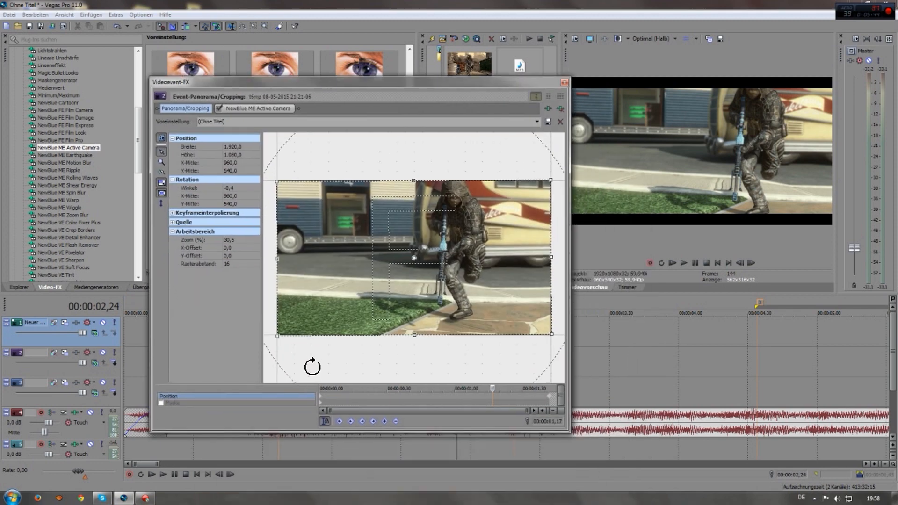
click(321, 397)
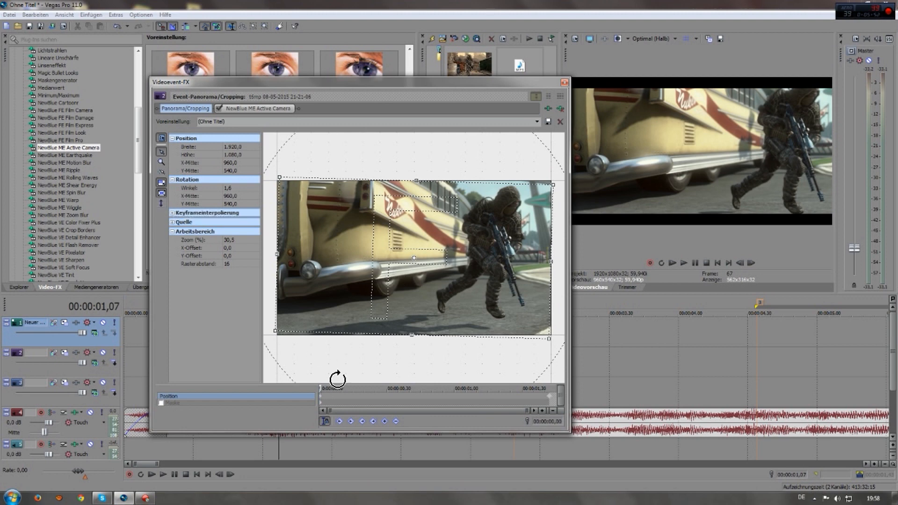
drag(430, 269, 435, 263)
click(550, 398)
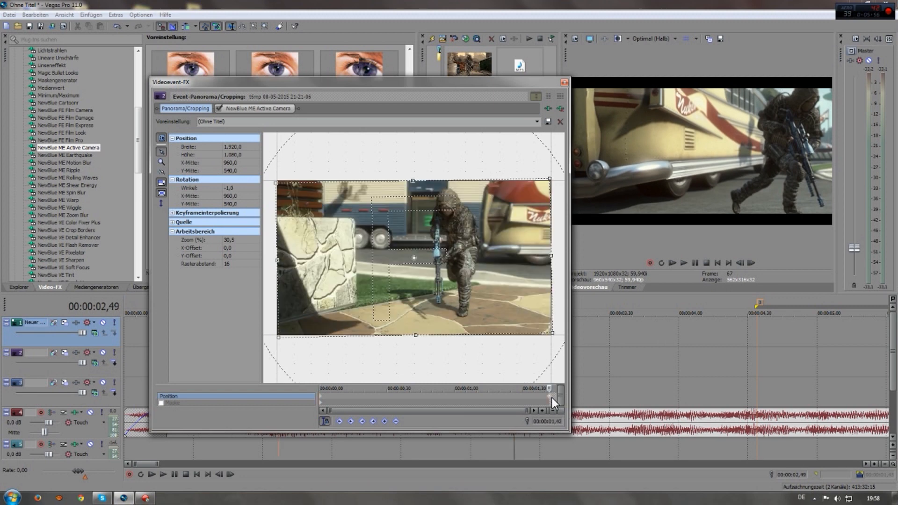
click(423, 392)
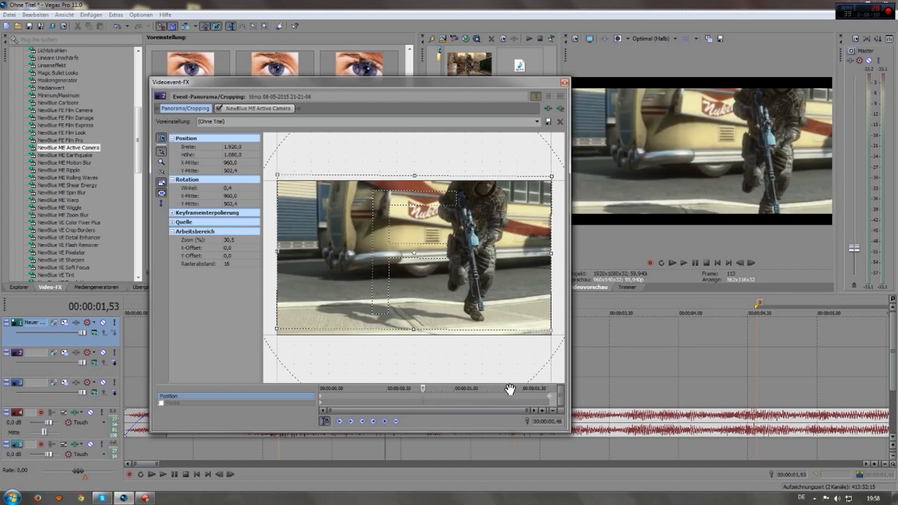
click(506, 392)
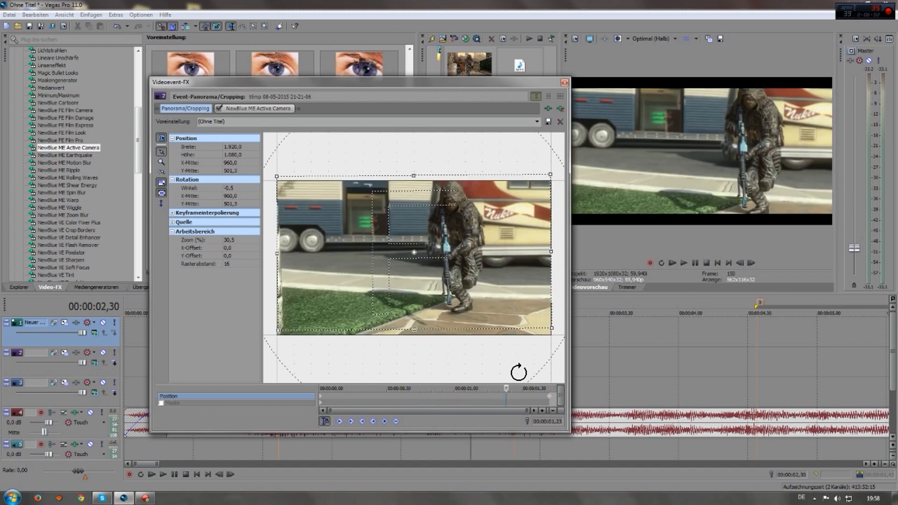
click(565, 82)
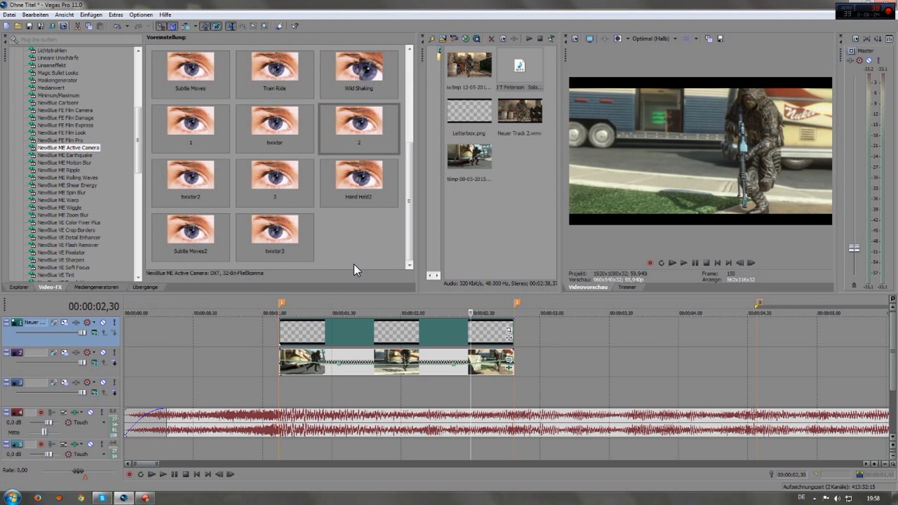
Step: Apply the SE Film Damage effect with the flickerlow preset to the soldier clip and scrub through the clip to check it
scroll(486, 366, down, 1)
scroll(54, 182, down, 3)
scroll(54, 183, down, 5)
click(63, 192)
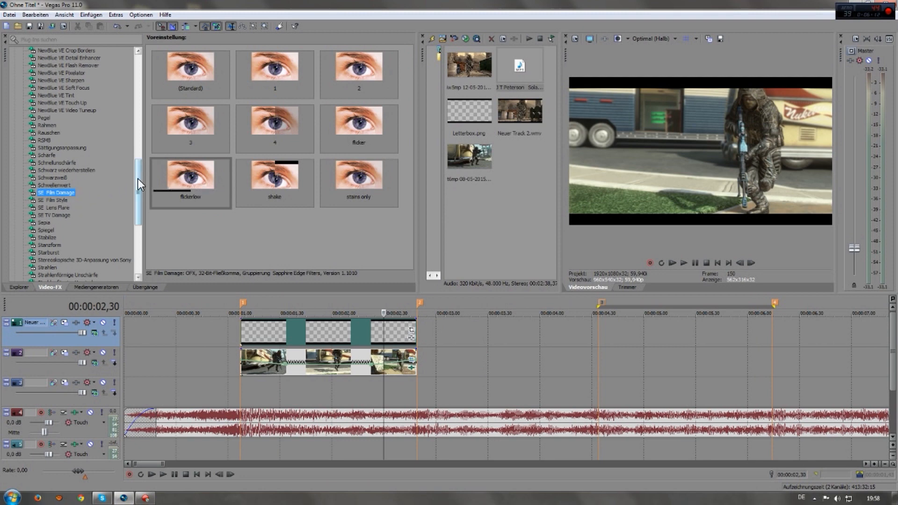
drag(137, 178, 138, 181)
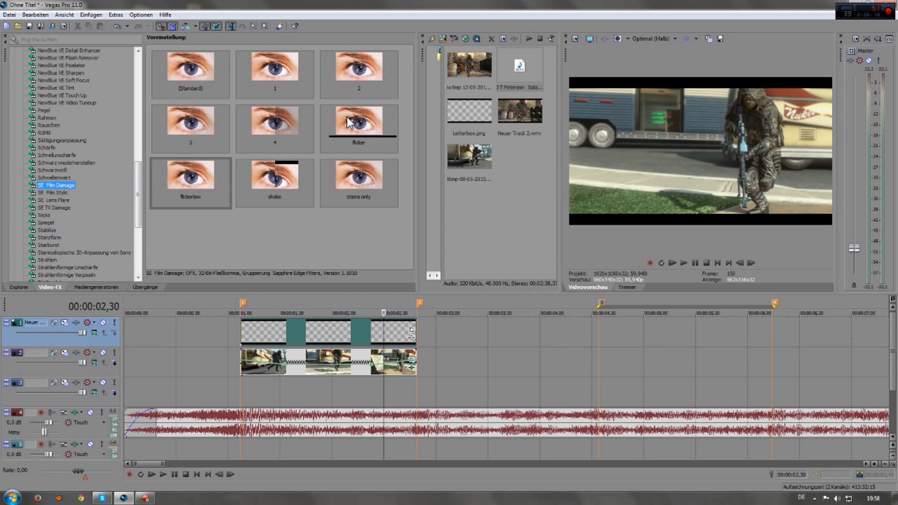
drag(194, 177, 287, 305)
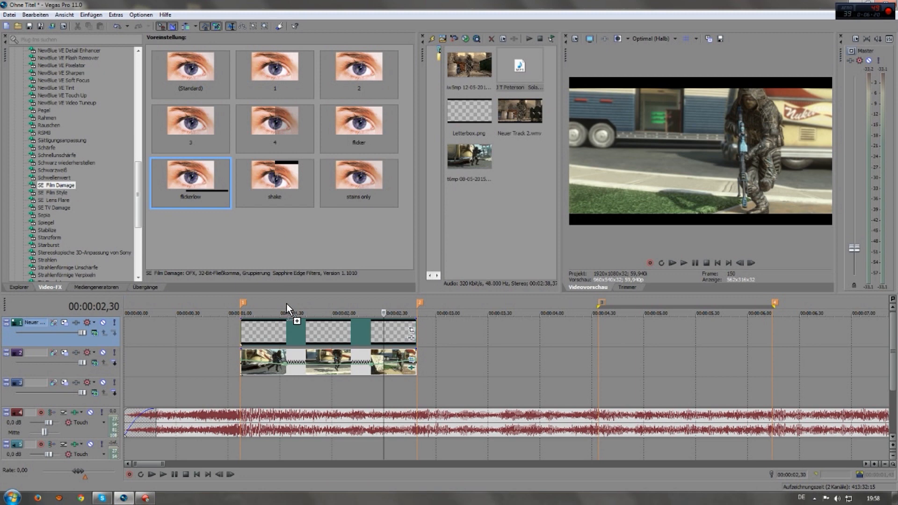
drag(295, 355, 297, 355)
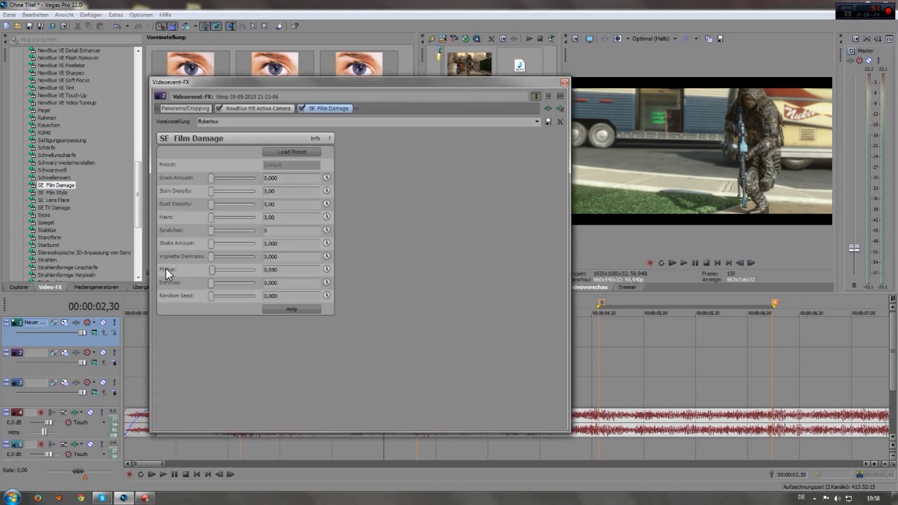
click(564, 83)
click(262, 326)
click(264, 330)
drag(269, 330, 308, 329)
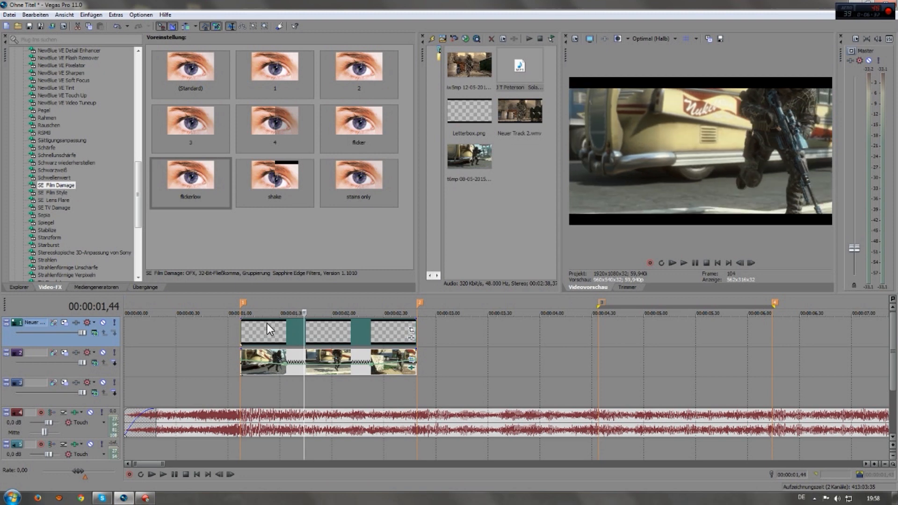
Step: Apply the Gauss'sche Unschärfe effect with preset 1 to the soldier clip
scroll(90, 192, up, 7)
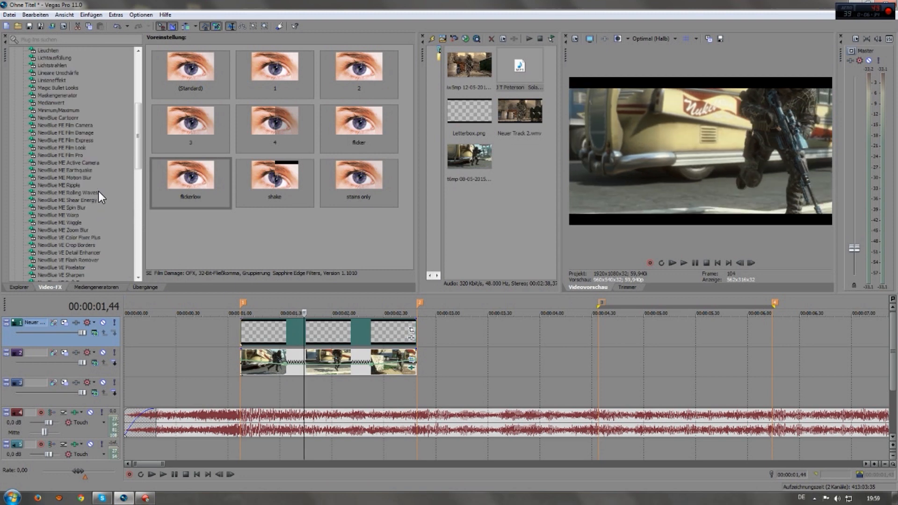
scroll(106, 136, up, 7)
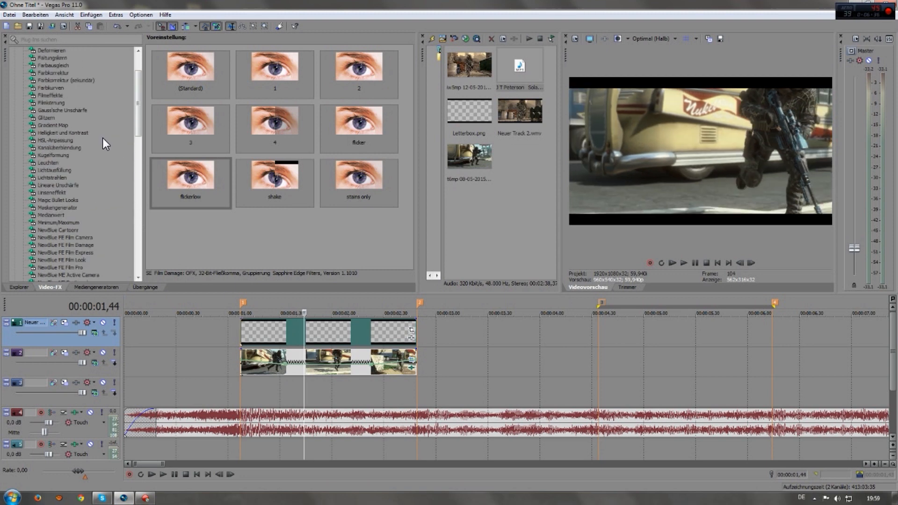
click(70, 111)
drag(187, 180, 339, 316)
drag(356, 350, 354, 355)
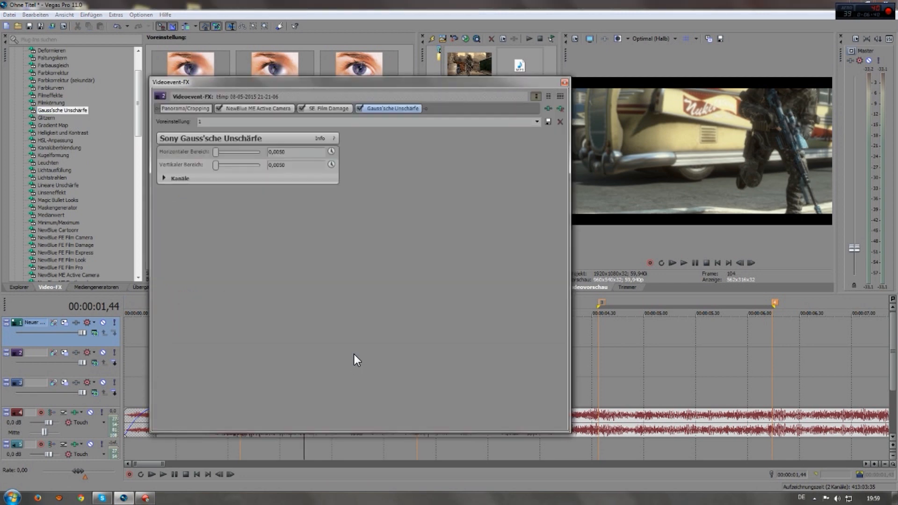
Step: Enable keyframe animation for the blur's horizontal and vertical range and move their starting keyframes to 00:00:01,38
drag(389, 88, 288, 102)
click(231, 165)
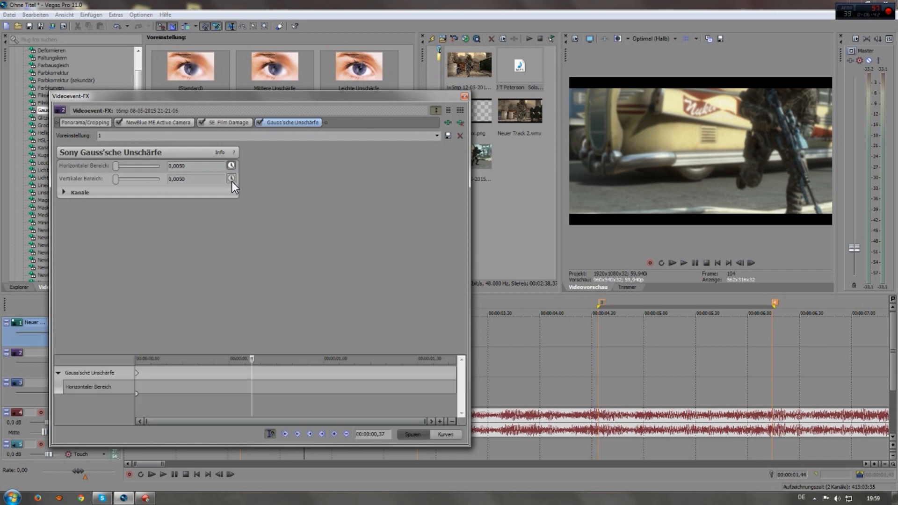
click(231, 179)
click(136, 371)
drag(290, 373, 445, 377)
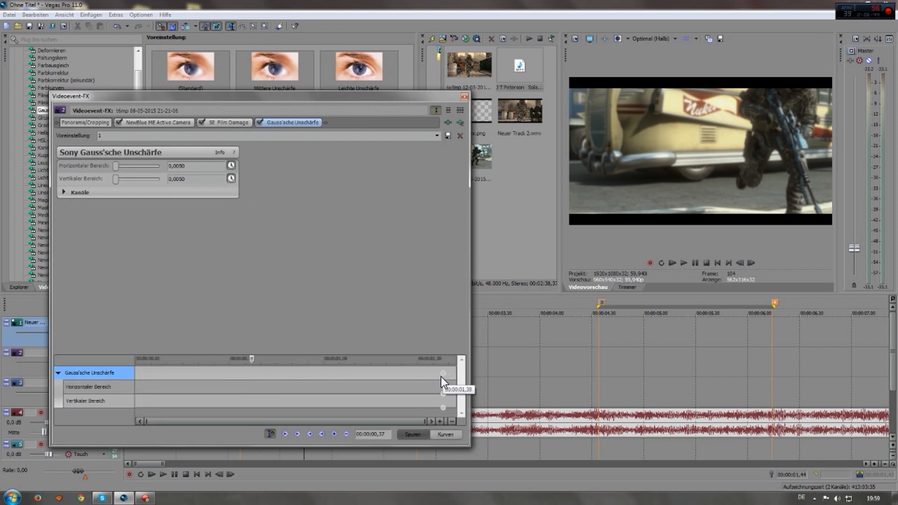
click(378, 375)
click(442, 372)
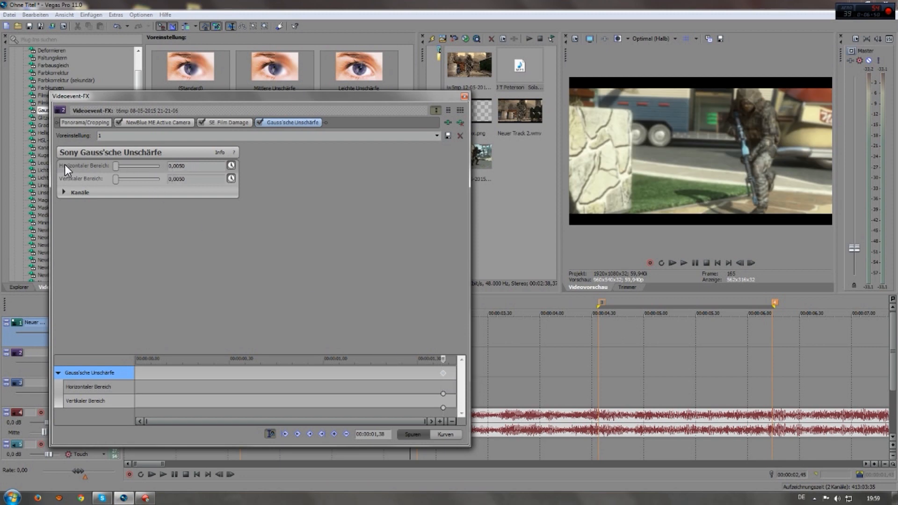
Step: Add blur keyframes for both ranges at 00:00:01,11 with the horizontal range at 0,0000, close the window and scrub the clip's end
drag(377, 371, 358, 369)
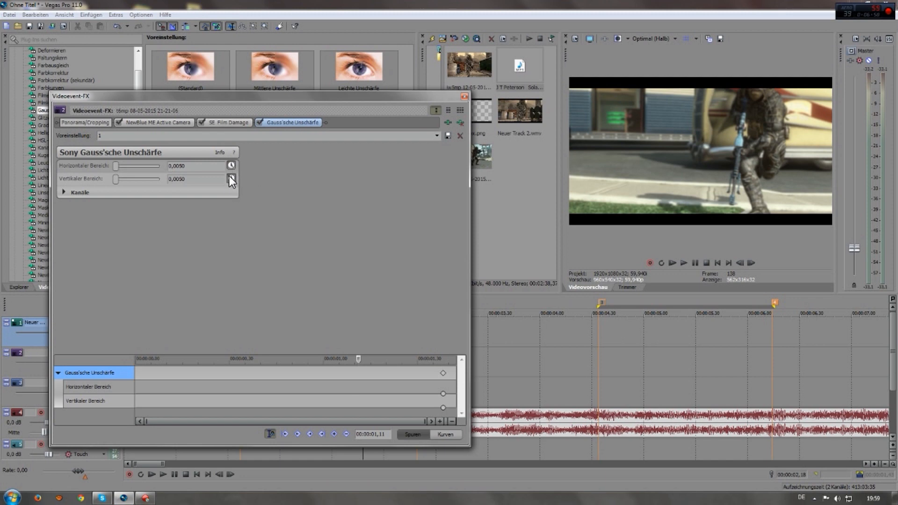
drag(119, 165, 102, 164)
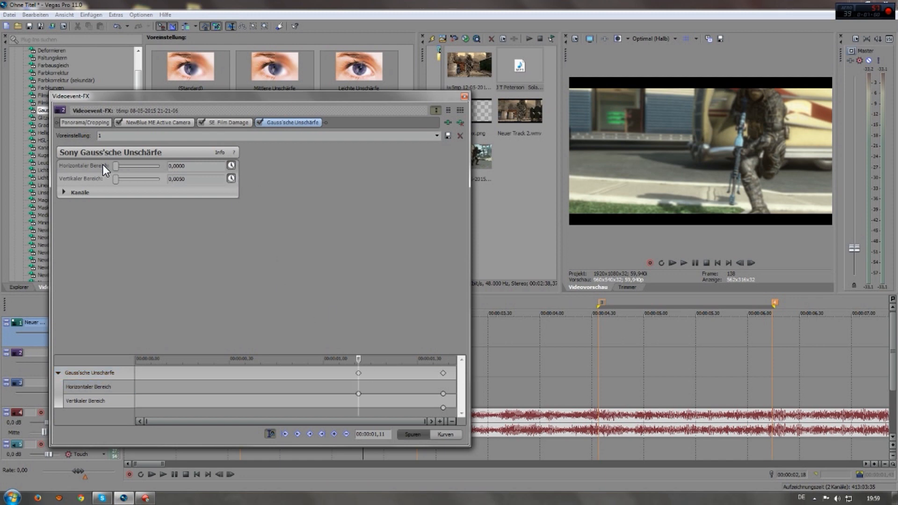
click(359, 373)
click(443, 373)
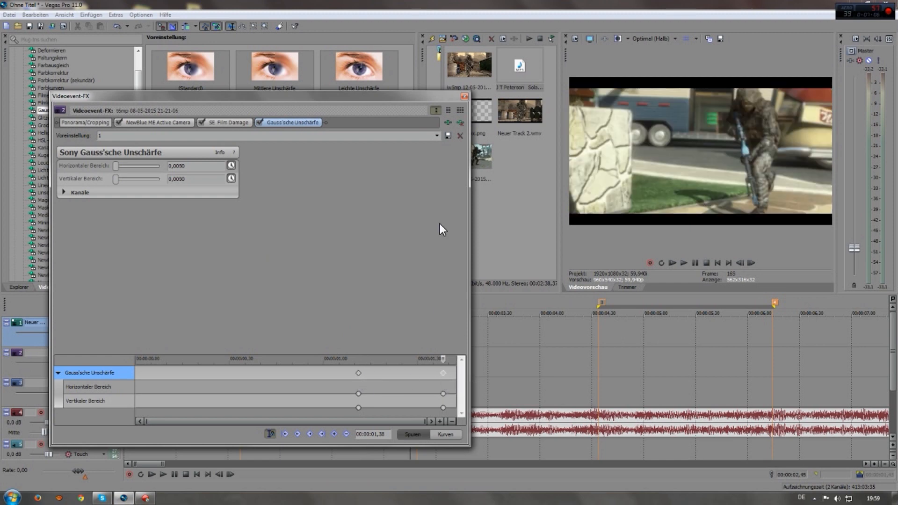
click(464, 97)
click(359, 330)
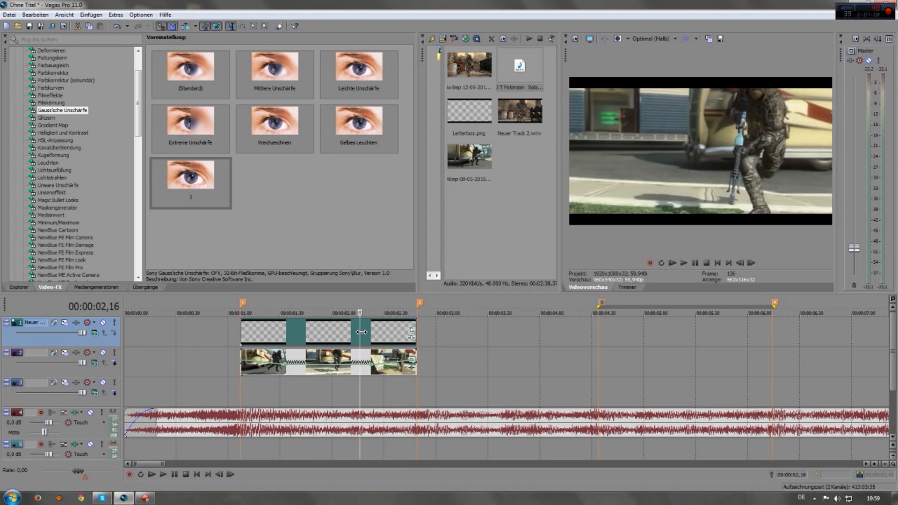
drag(361, 332, 414, 333)
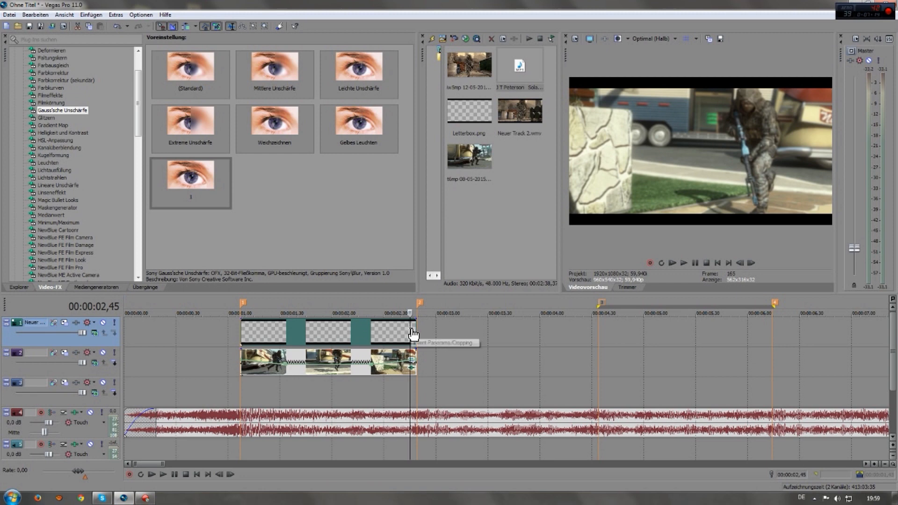
Step: Apply the RSMB motion blur effect with the soft preset to the soldier clip and close the effect window
click(245, 336)
scroll(33, 171, down, 6)
scroll(37, 169, down, 7)
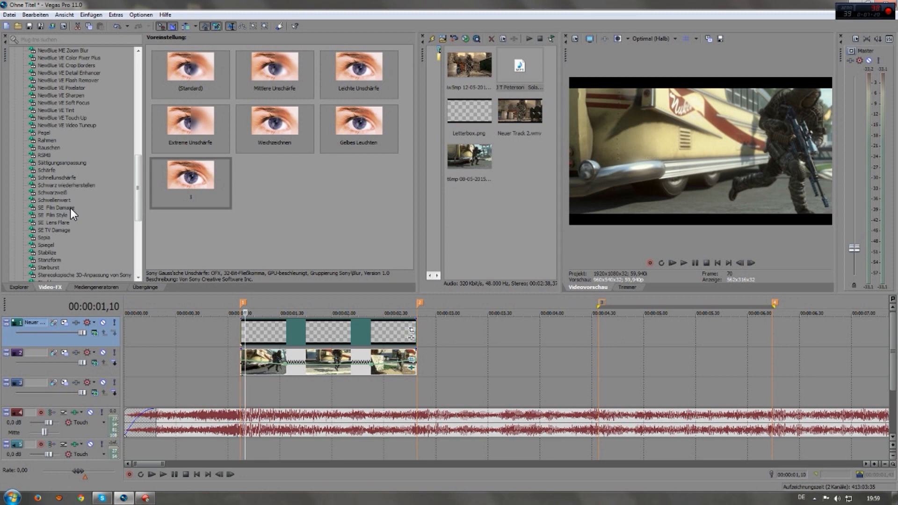
scroll(71, 207, down, 4)
scroll(70, 206, up, 1)
click(41, 80)
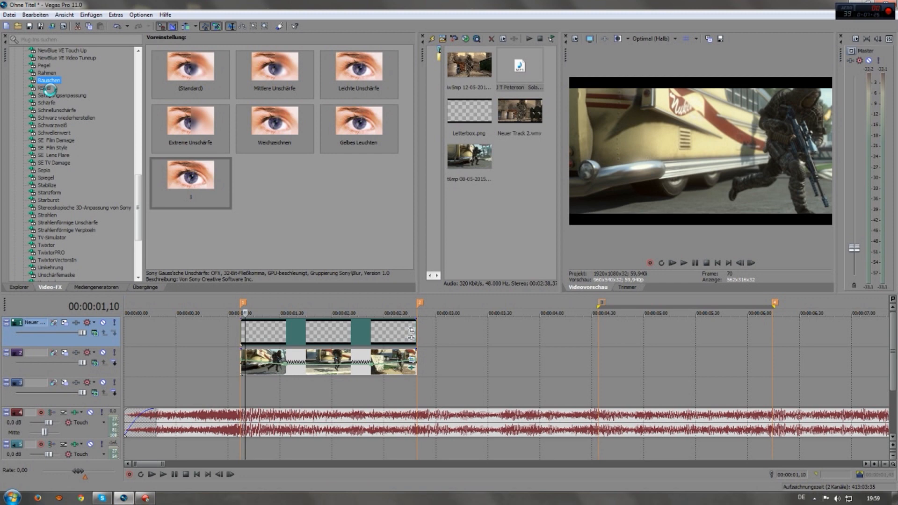
click(50, 87)
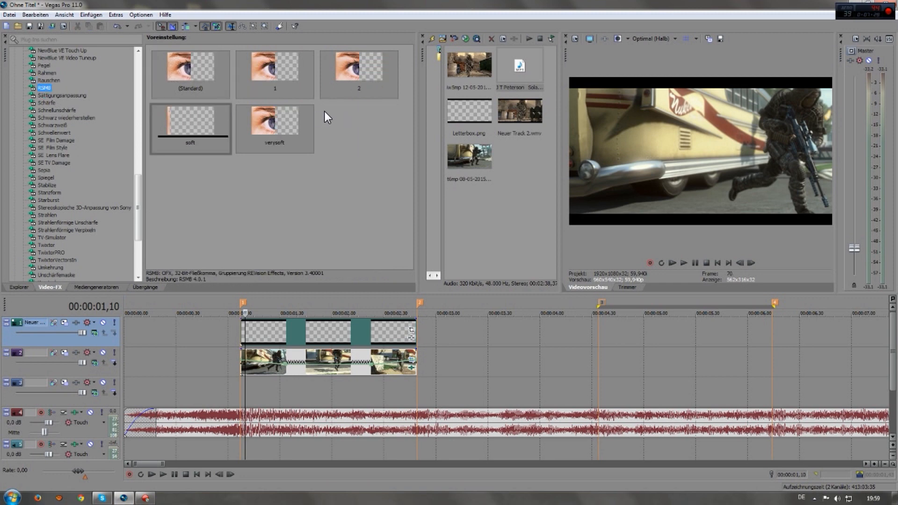
drag(189, 121, 300, 352)
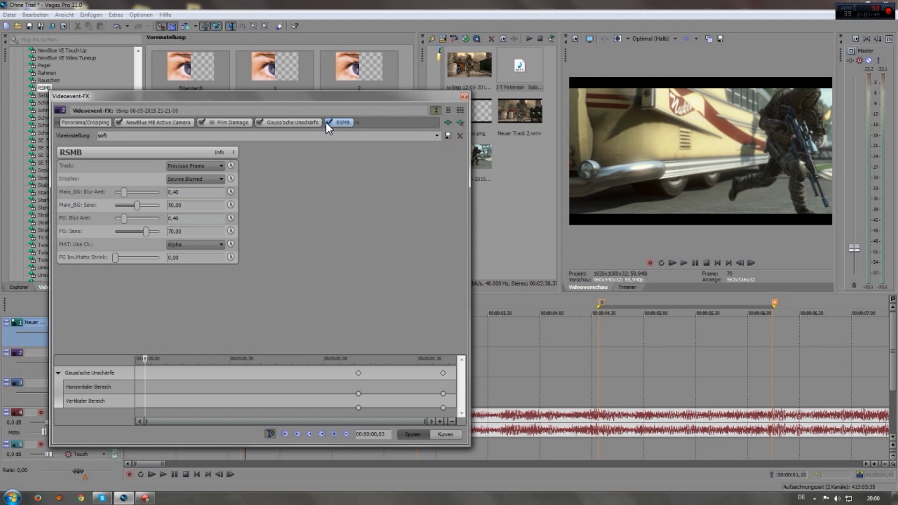
click(465, 96)
Step: Examine the presets of the Helligkeit und Kontrast and HSL-Anpassung effects and scrub through the soldier clip on the timeline
scroll(443, 339, down, 5)
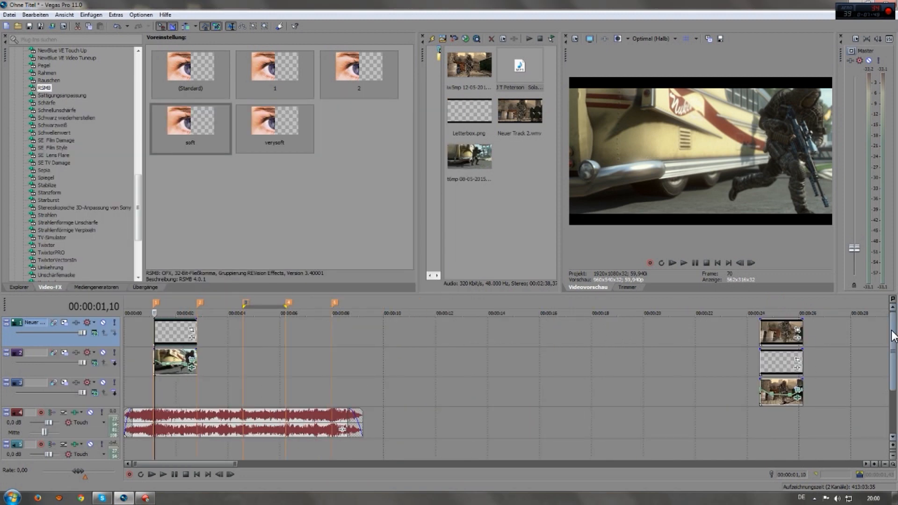
scroll(84, 140, up, 5)
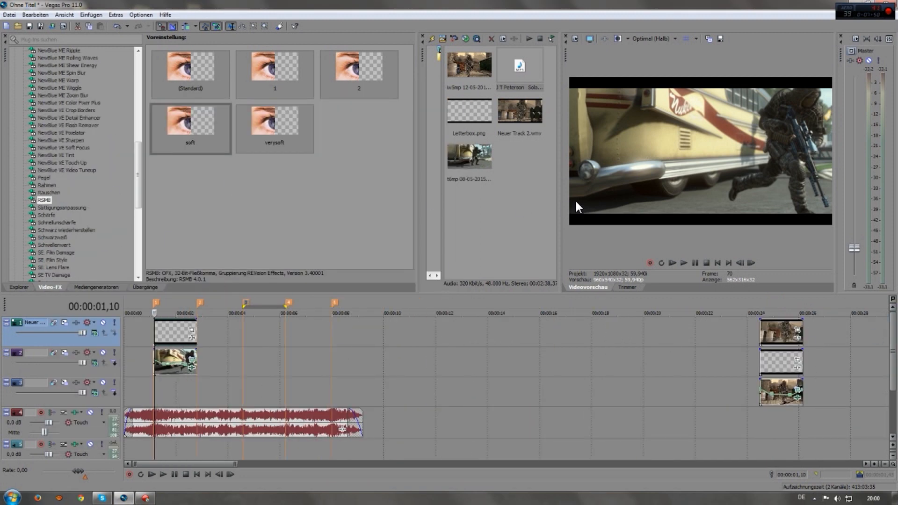
scroll(191, 341, up, 3)
mouse_move(222, 335)
mouse_down()
mouse_move(202, 333)
mouse_move(271, 336)
mouse_move(255, 336)
mouse_up()
scroll(88, 173, up, 5)
scroll(84, 167, up, 5)
click(64, 109)
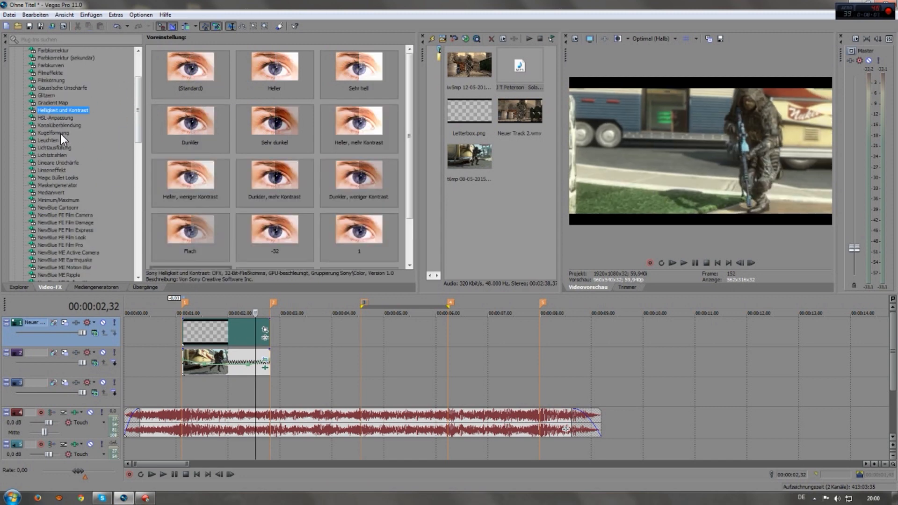
click(54, 119)
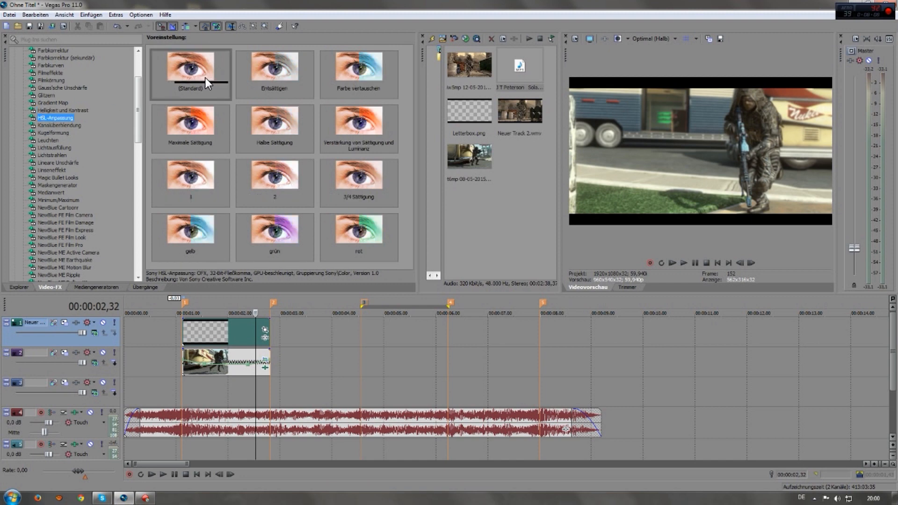
click(235, 328)
drag(238, 328, 296, 324)
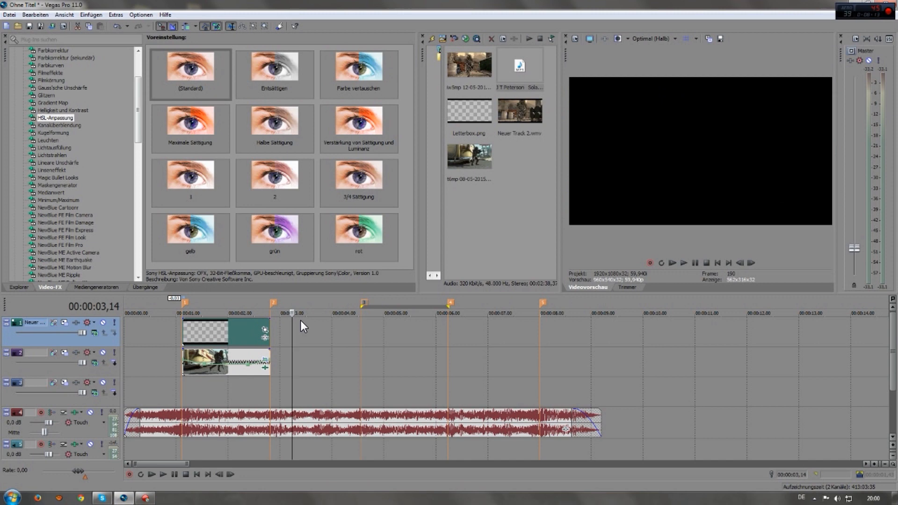
Step: Move the stacked soldier clips and letterbox from 00:00:24,28 to the third beat marker at 00:00:04,34
scroll(332, 323, down, 5)
click(332, 324)
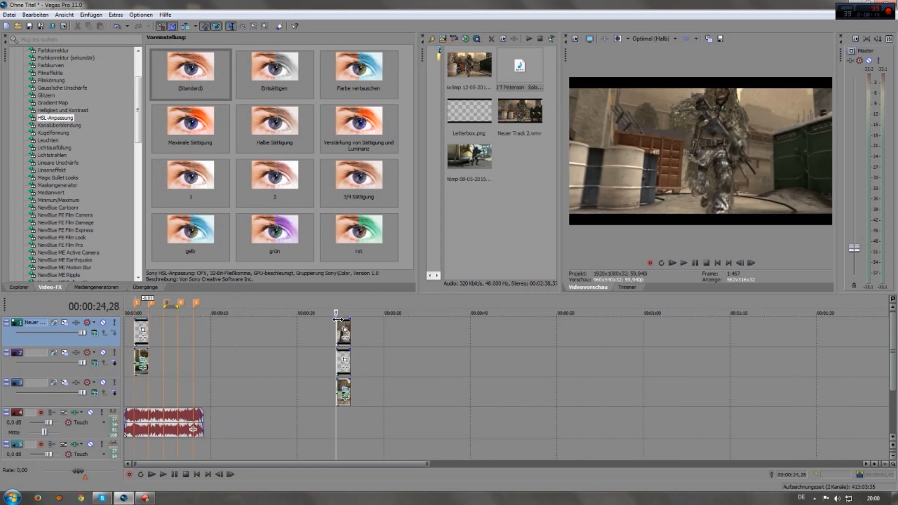
scroll(320, 339, up, 3)
scroll(363, 361, up, 2)
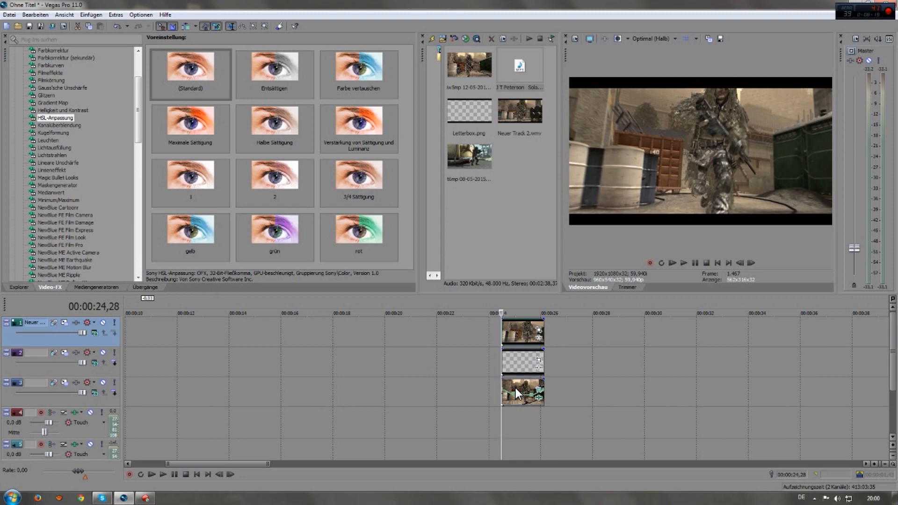
drag(524, 332, 267, 343)
click(253, 343)
scroll(251, 335, up, 2)
scroll(304, 344, up, 2)
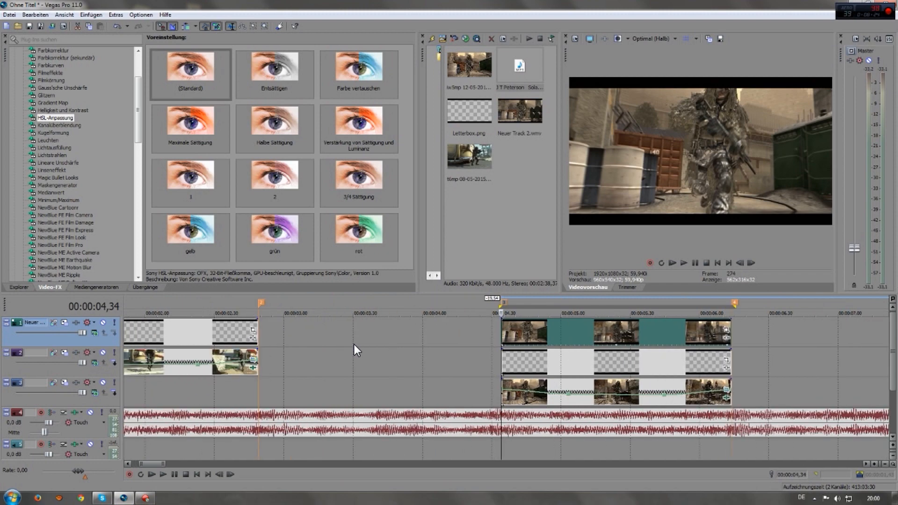
Step: Scrub through the opening frames of the stacked soldier clips and return to their start at 00:00:04,34
click(503, 360)
click(508, 355)
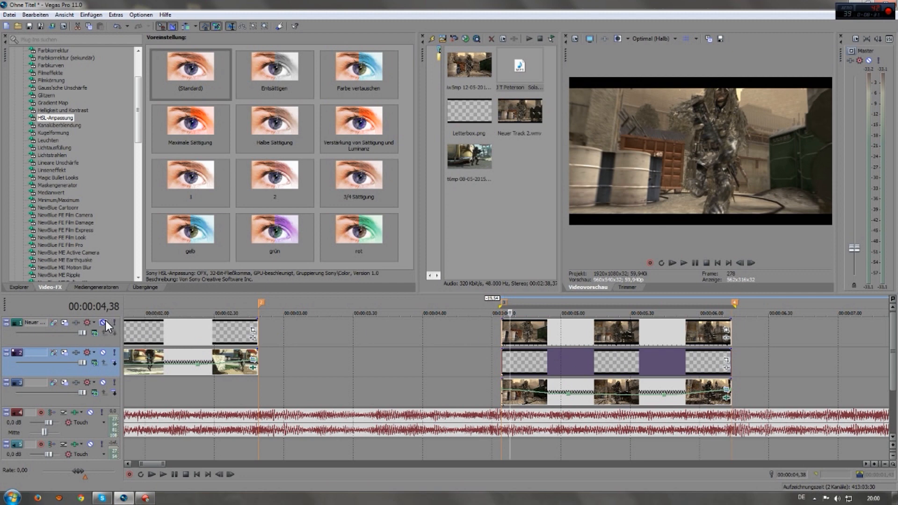
click(547, 335)
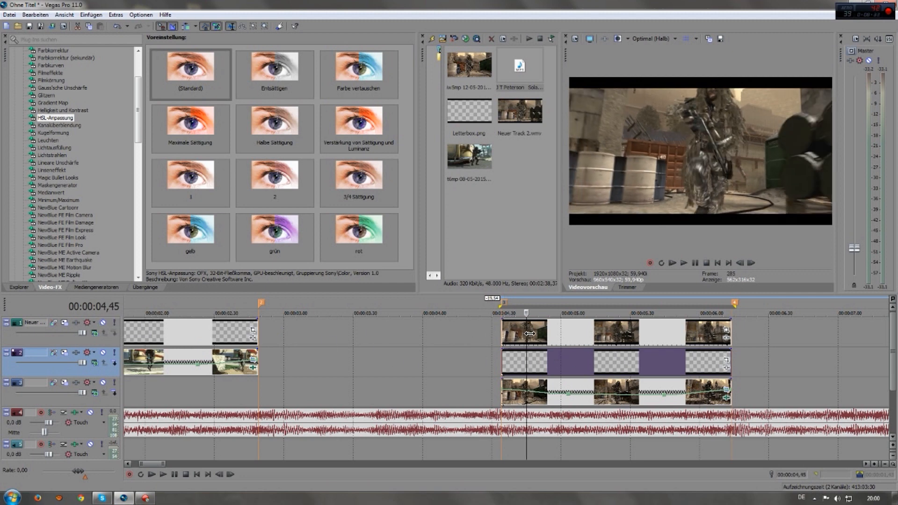
drag(550, 335, 503, 343)
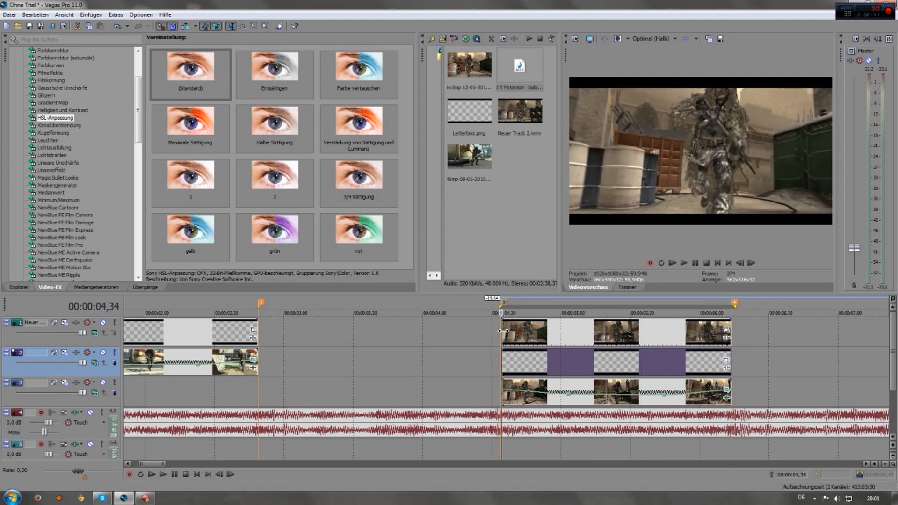
Step: With the top video track temporarily muted, set the Active Camera crop of the third track's soldier clip to 25.1 and close the effect window
click(102, 322)
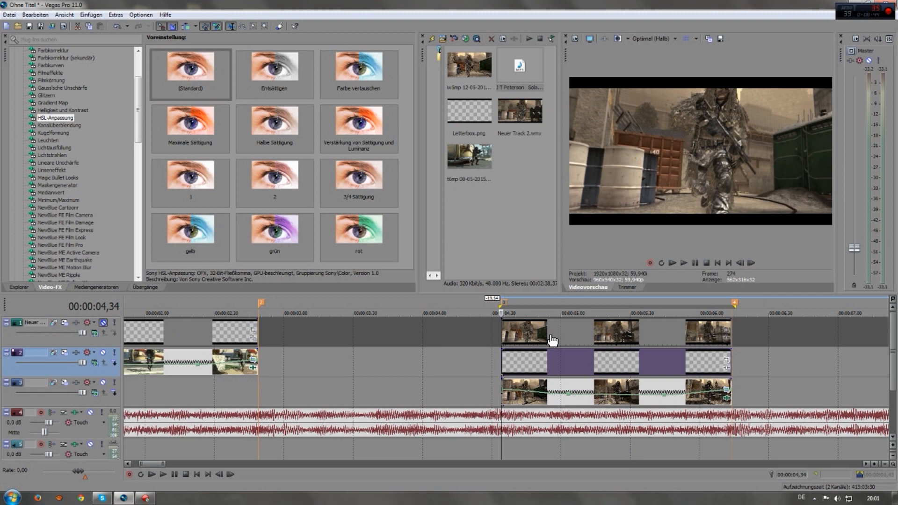
click(726, 397)
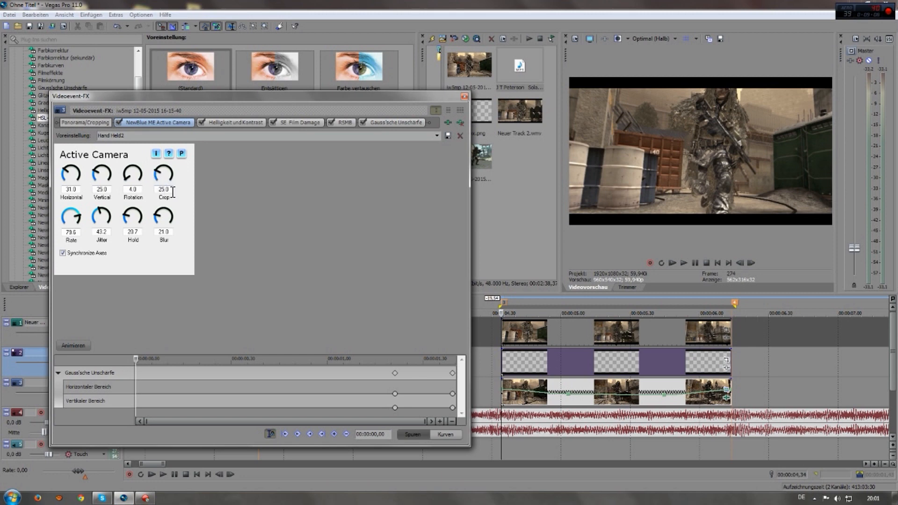
drag(155, 177, 139, 163)
click(464, 96)
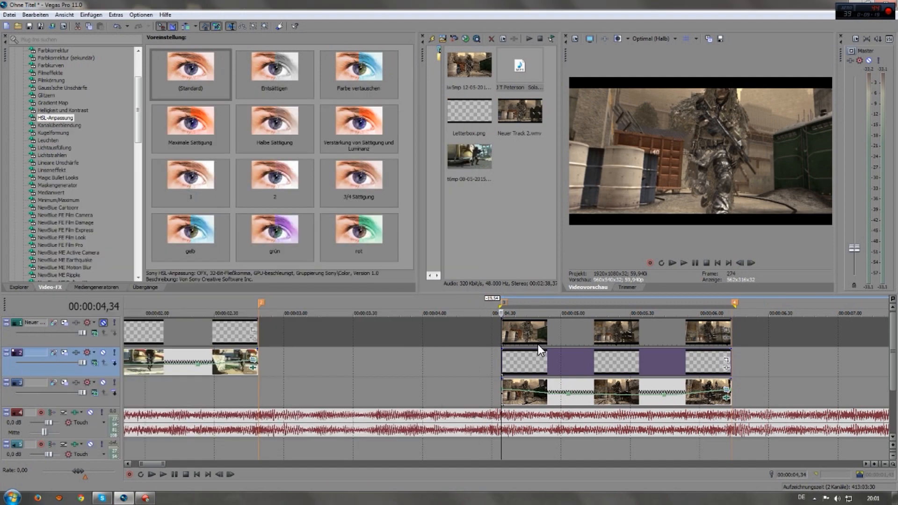
click(102, 322)
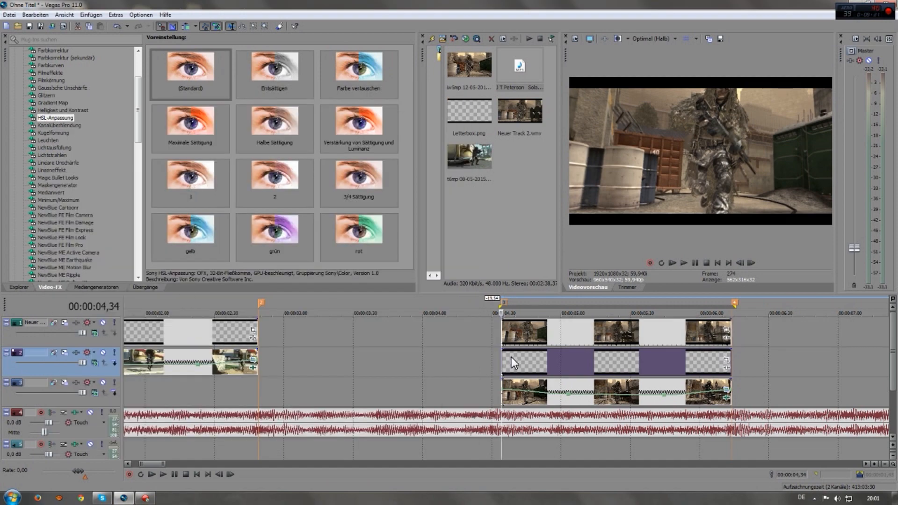
Step: Play the soldier section from the third beat marker and scrub its opening frames to check the combined effects
scroll(512, 357, down, 2)
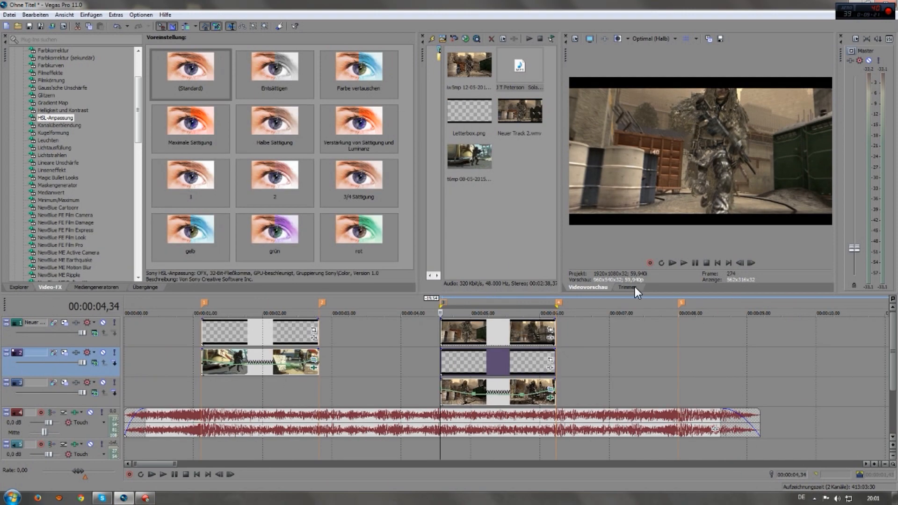
click(696, 263)
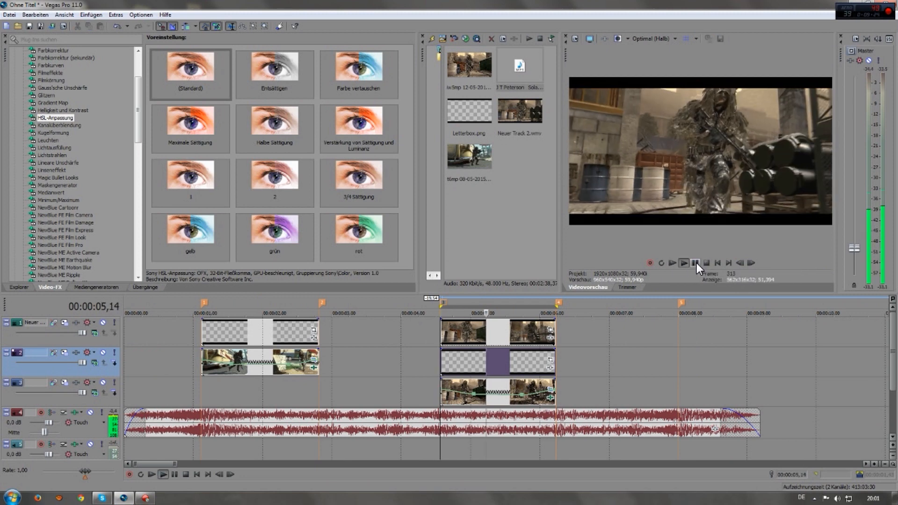
click(684, 262)
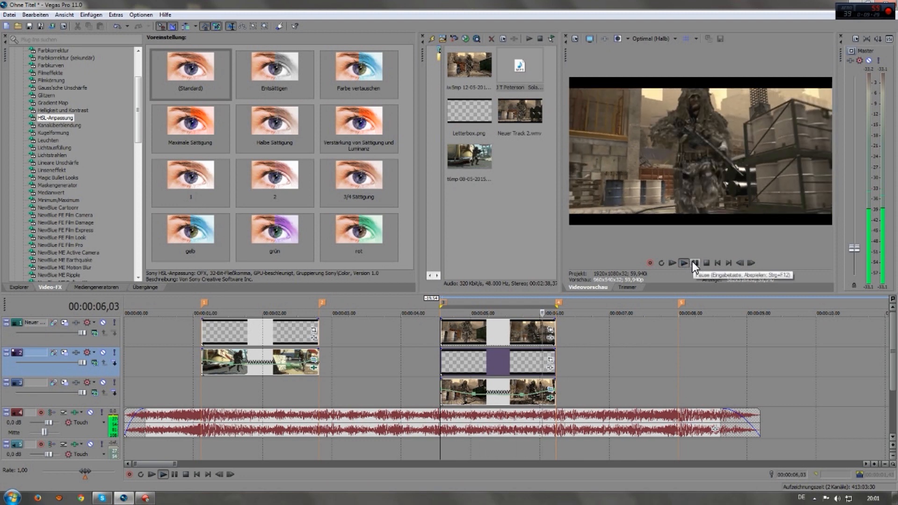
click(692, 262)
click(441, 327)
click(450, 327)
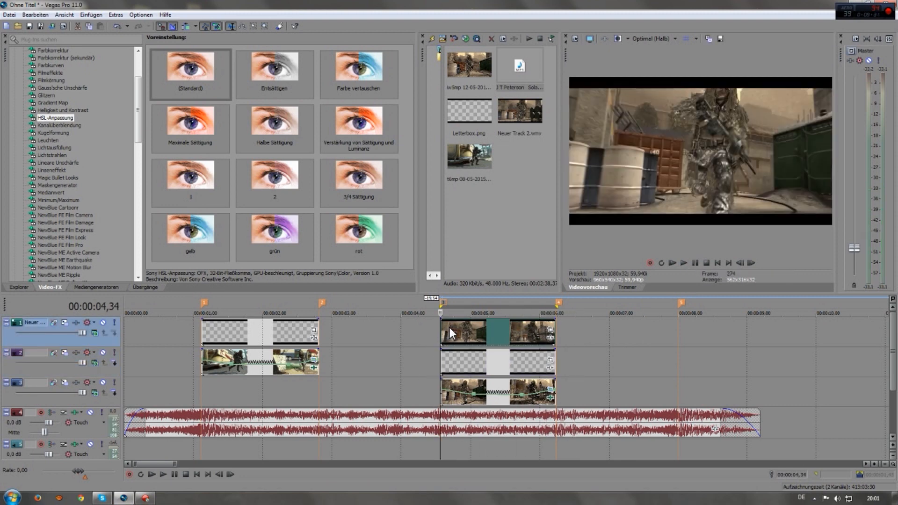
mouse_move(457, 331)
mouse_down()
mouse_move(556, 335)
mouse_move(427, 337)
mouse_move(440, 345)
mouse_move(196, 334)
mouse_move(327, 334)
mouse_move(243, 334)
mouse_up()
click(459, 334)
Step: Examine the third-track soldier clip's Active Camera, Helligkeit und Kontrast, SE Film Damage, RSMB and Gauss'sche Unschärfe settings, including the blur keyframes
click(550, 398)
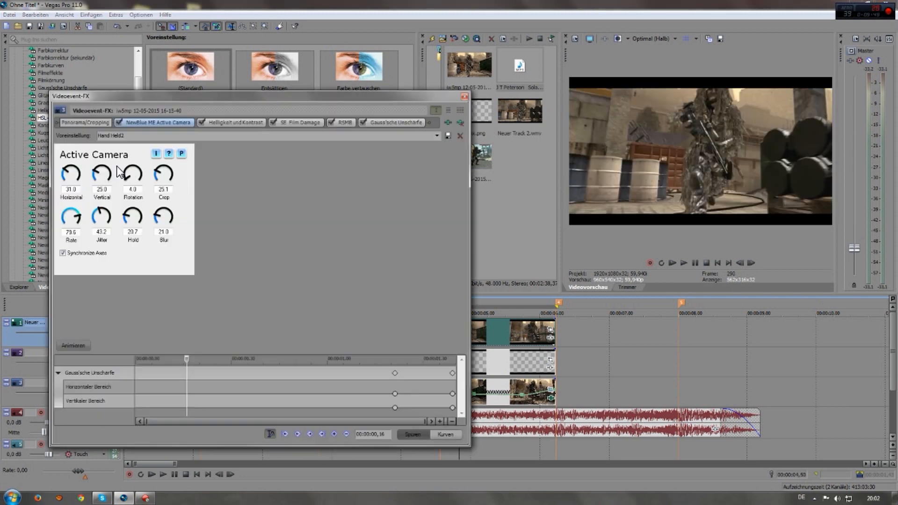
click(226, 120)
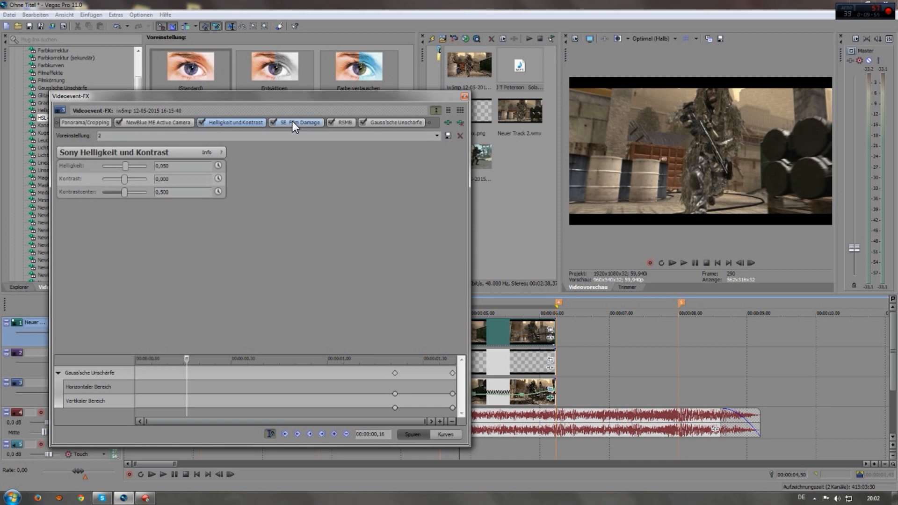
click(307, 120)
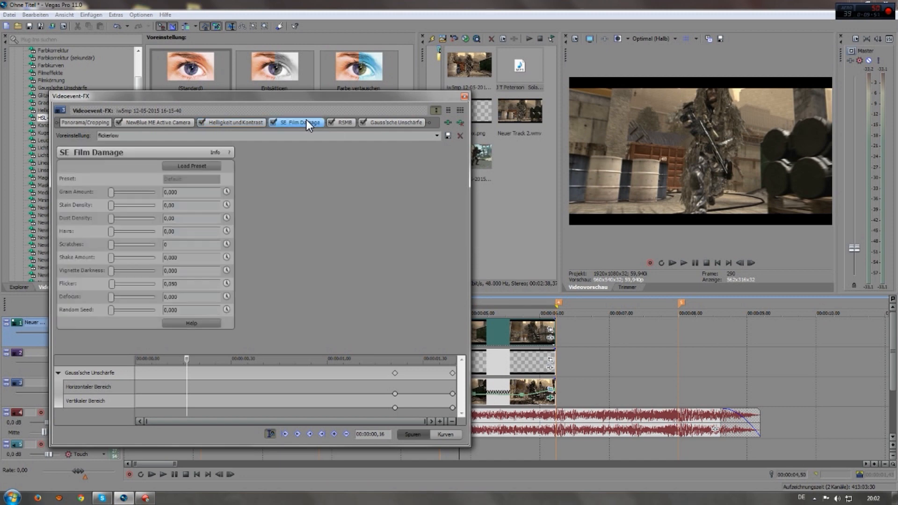
click(345, 123)
click(397, 124)
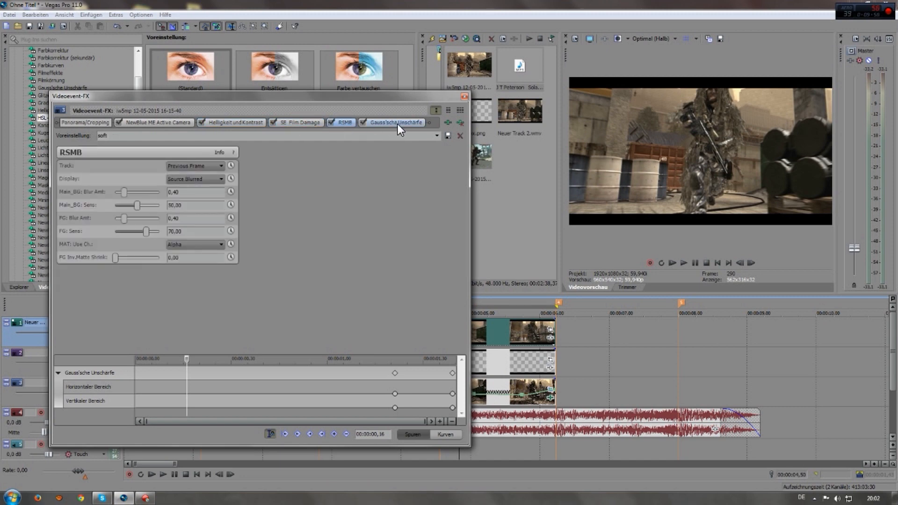
click(395, 373)
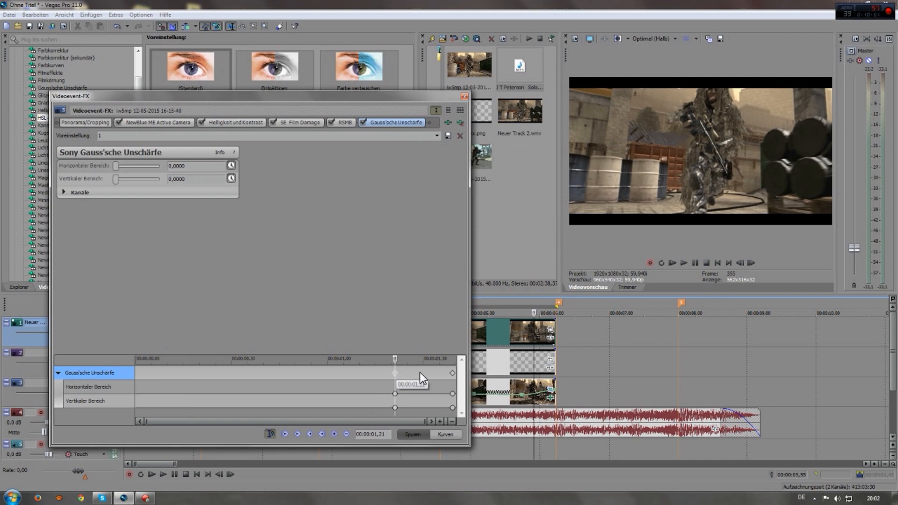
click(426, 374)
click(441, 373)
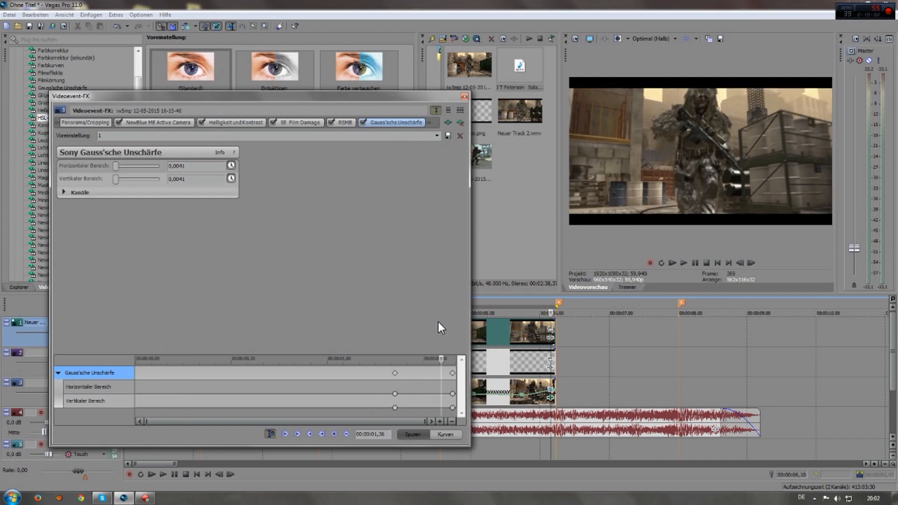
click(464, 96)
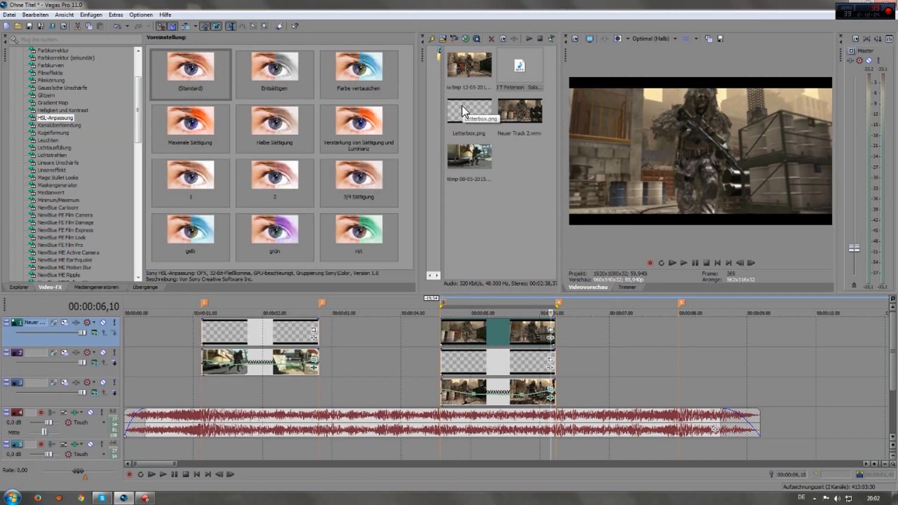